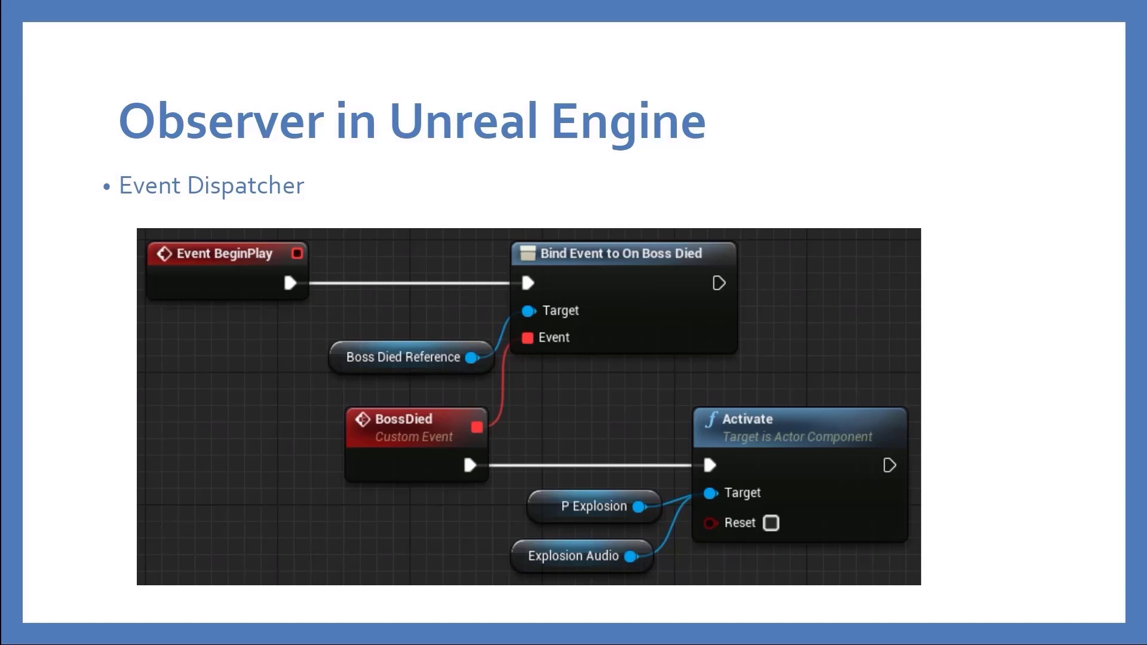
- Advance the slideshow past C++ Delegates to the Unreal Engine Anim Notify slide
key(Right)
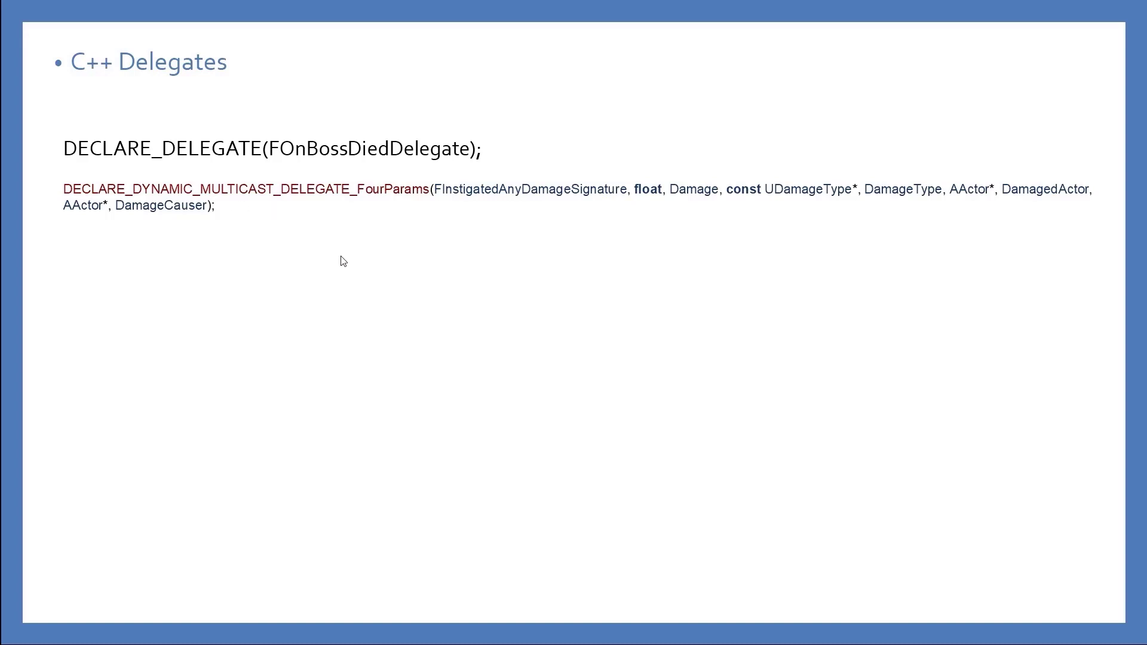
click(396, 298)
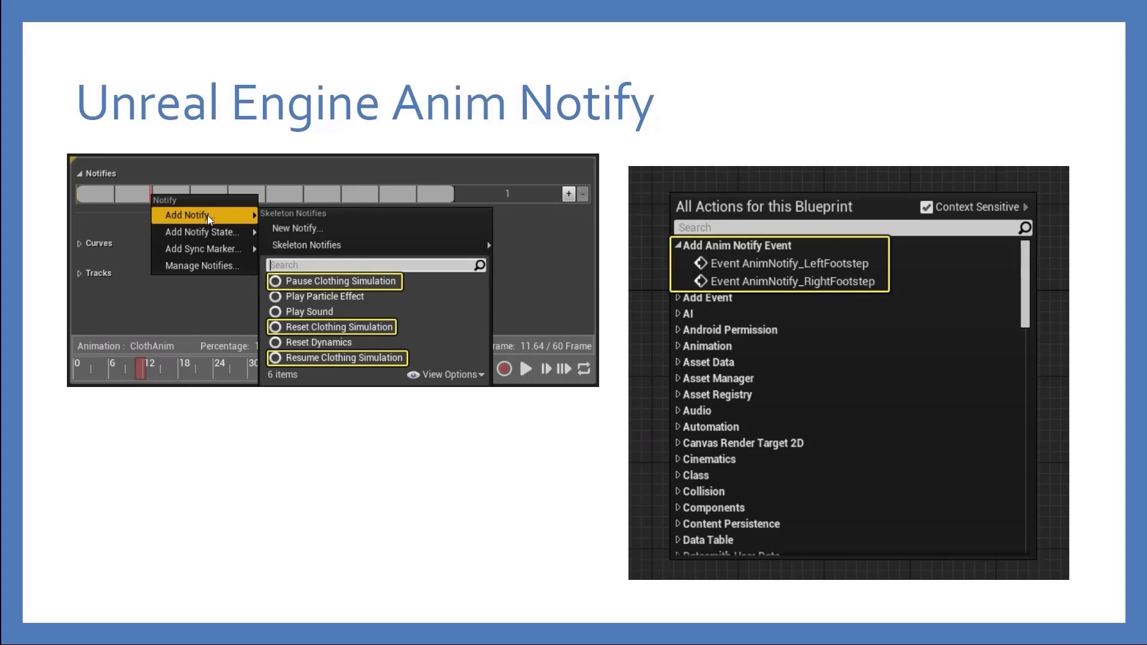
- Step the slideshow to the C++ Delegates slide
key(Right)
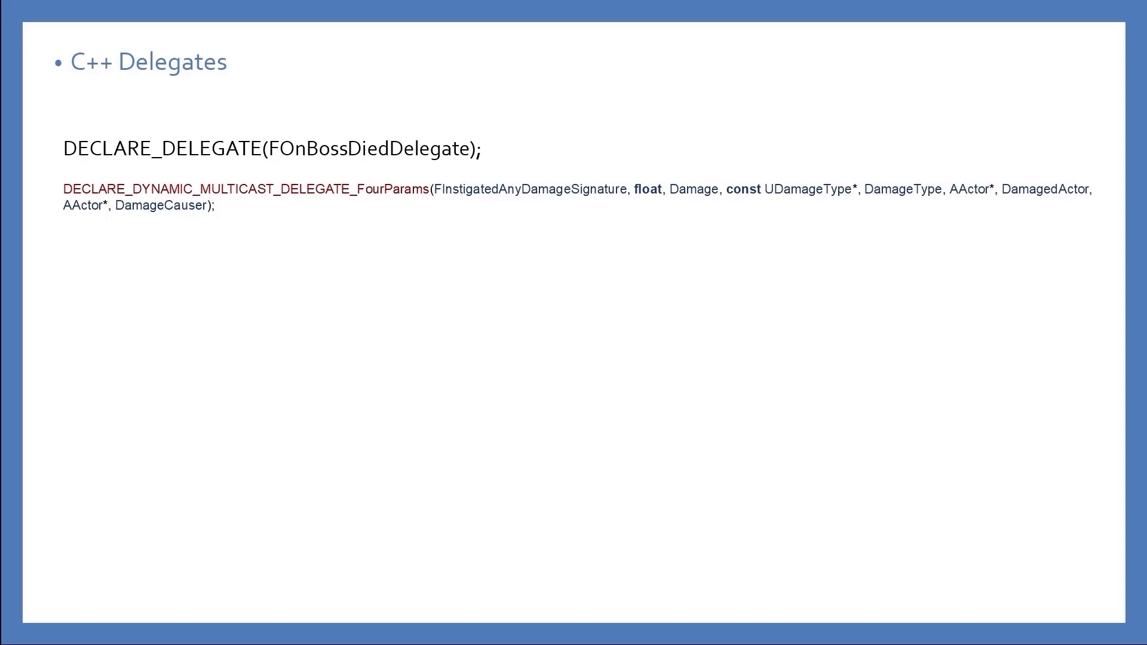
- Show the Observer in Unreal Engine slide, exit the slideshow, and switch to BPT_HeroCharacter's Player Killed graph
click(391, 280)
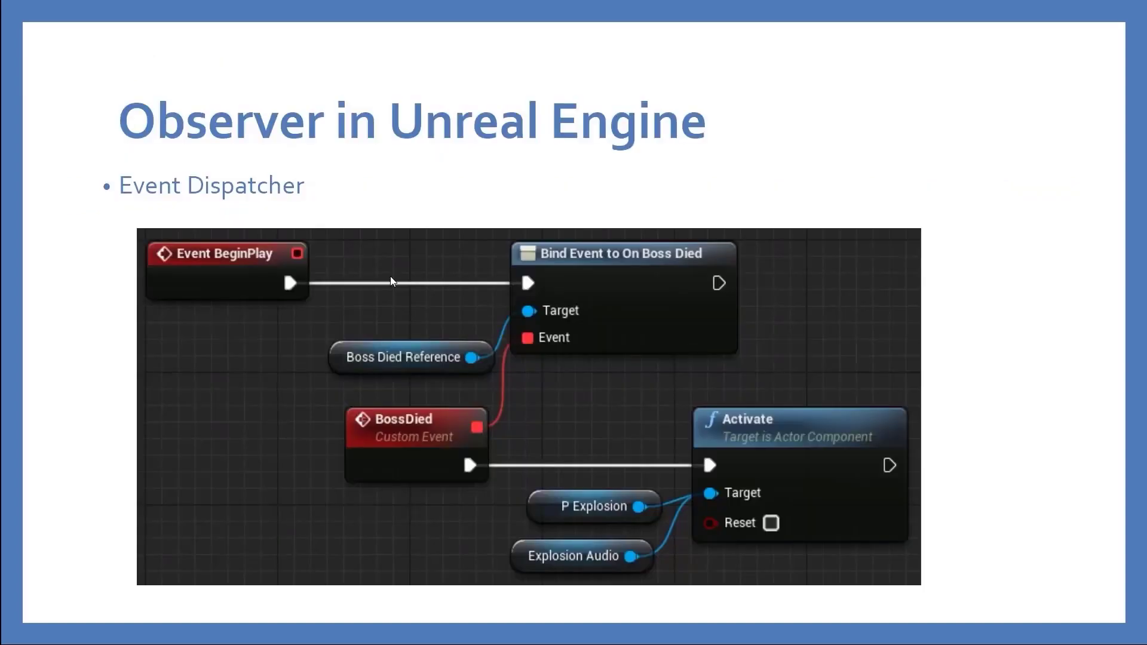
key(Escape)
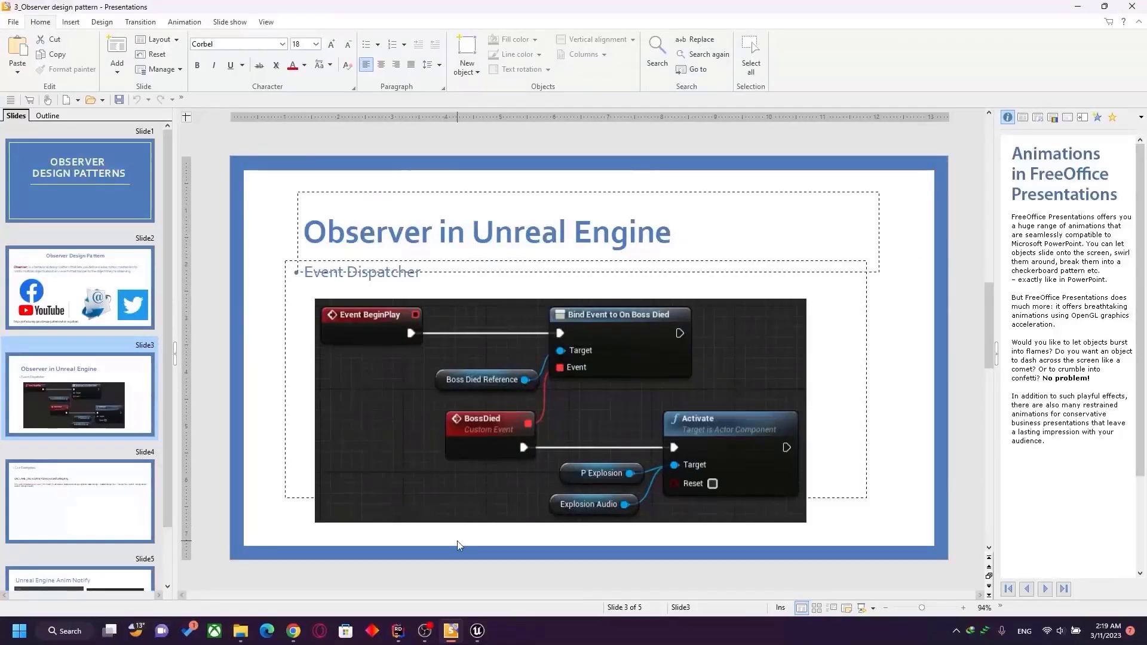
key(alt+Tab)
right_drag(481, 392, 498, 387)
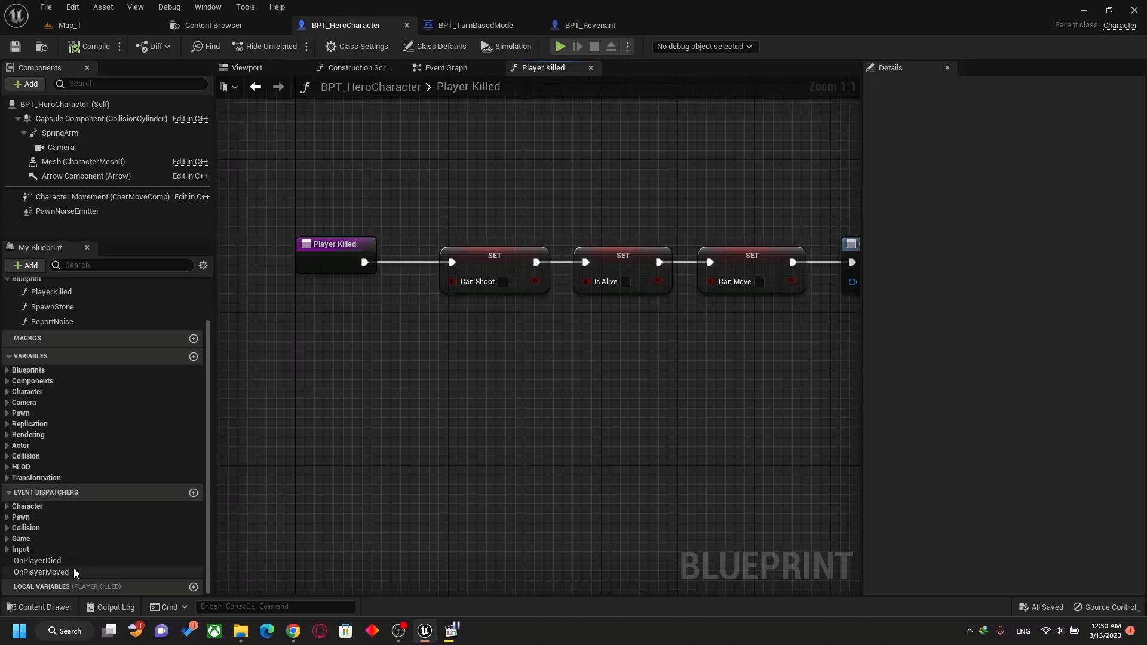
- Inspect the OnPlayerDied and OnPlayerMoved event dispatchers' settings
click(29, 561)
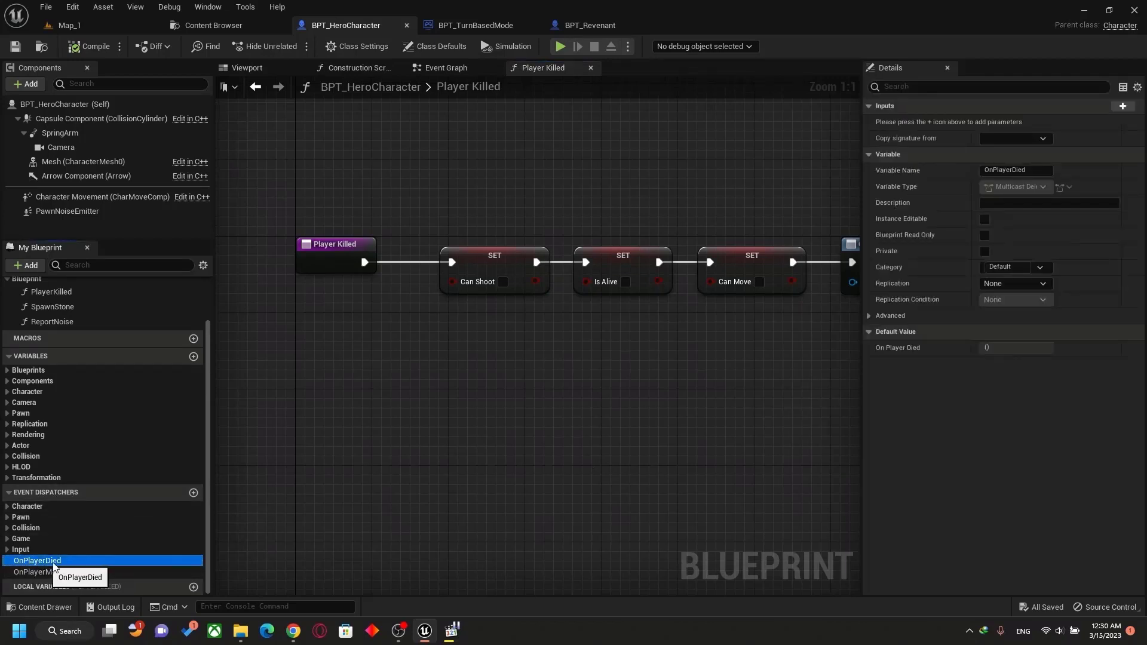
click(34, 572)
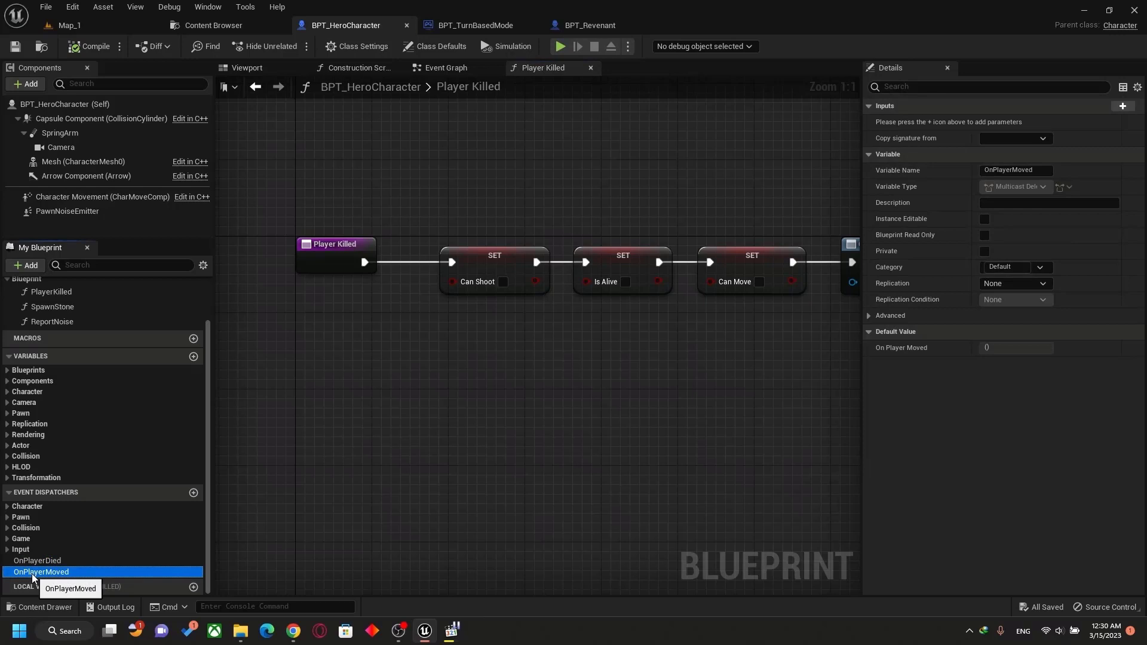
click(36, 560)
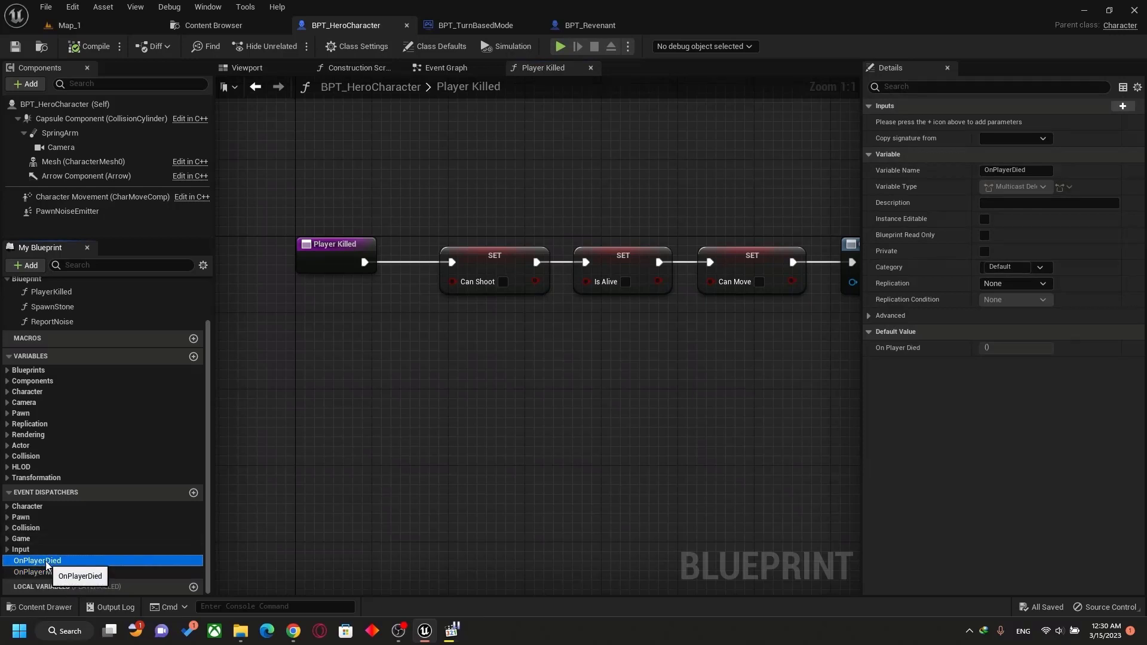
- Position the Call On Player Died node after the Can Move SET node
right_drag(786, 395, 797, 418)
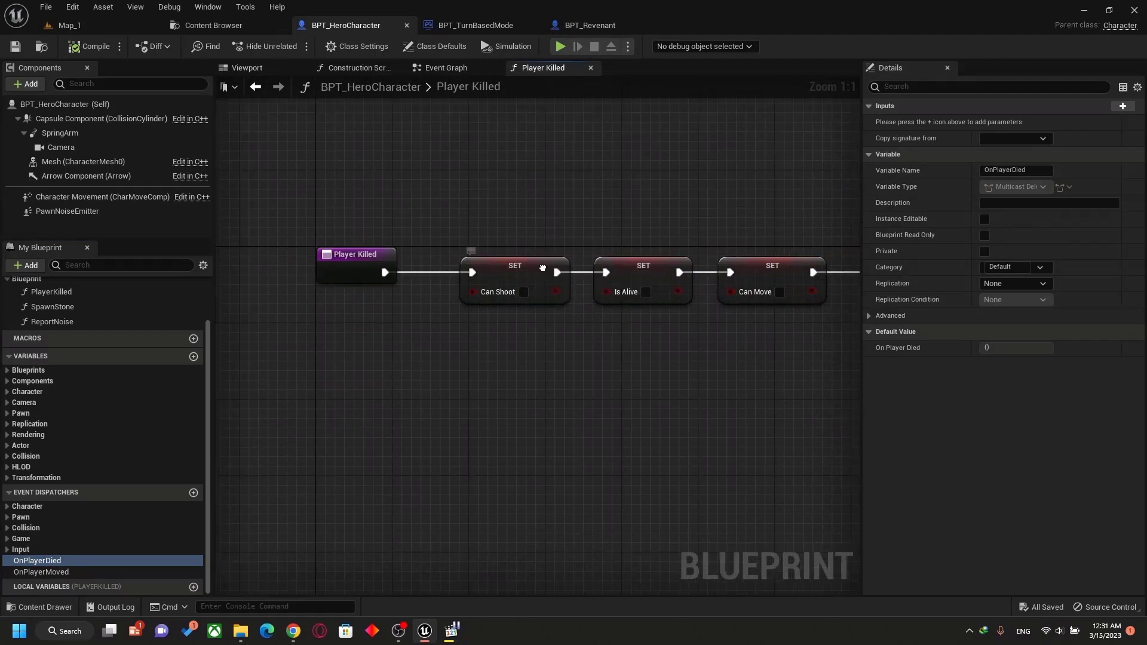
right_drag(522, 285, 418, 258)
right_drag(554, 320, 475, 347)
click(587, 289)
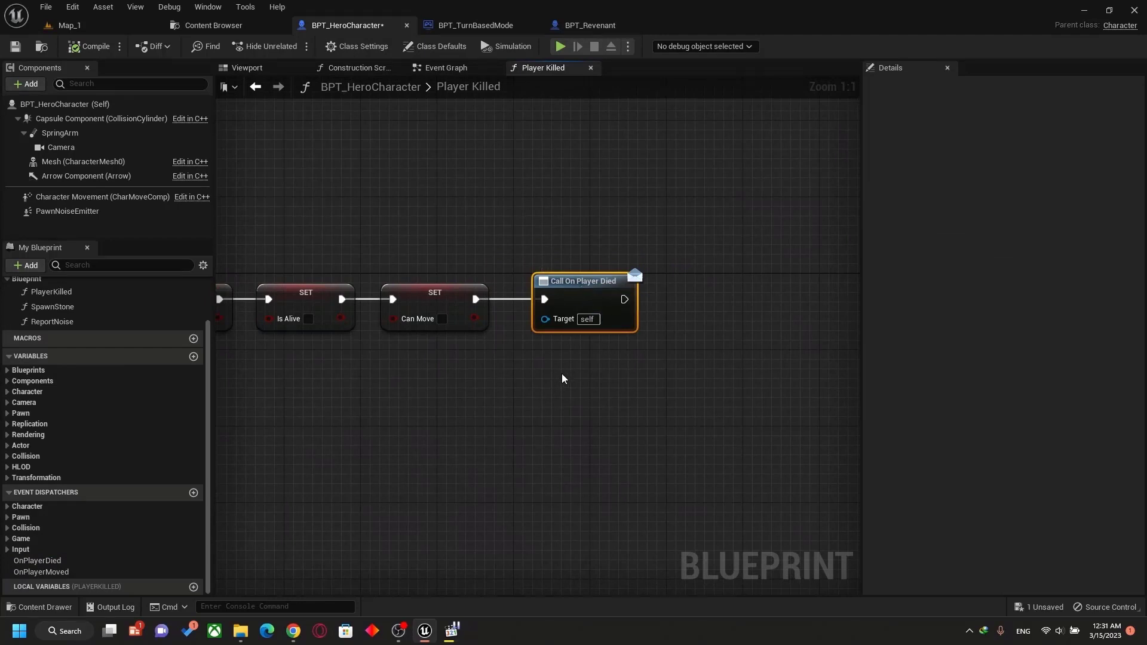
right_drag(563, 375, 647, 389)
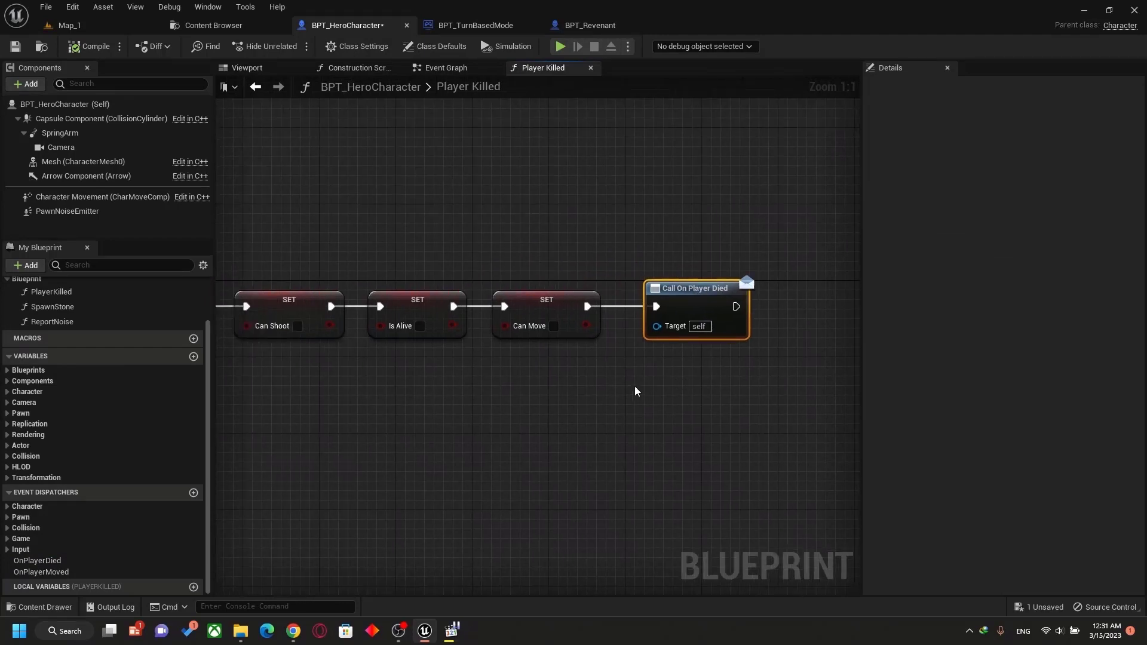
right_drag(615, 381, 619, 399)
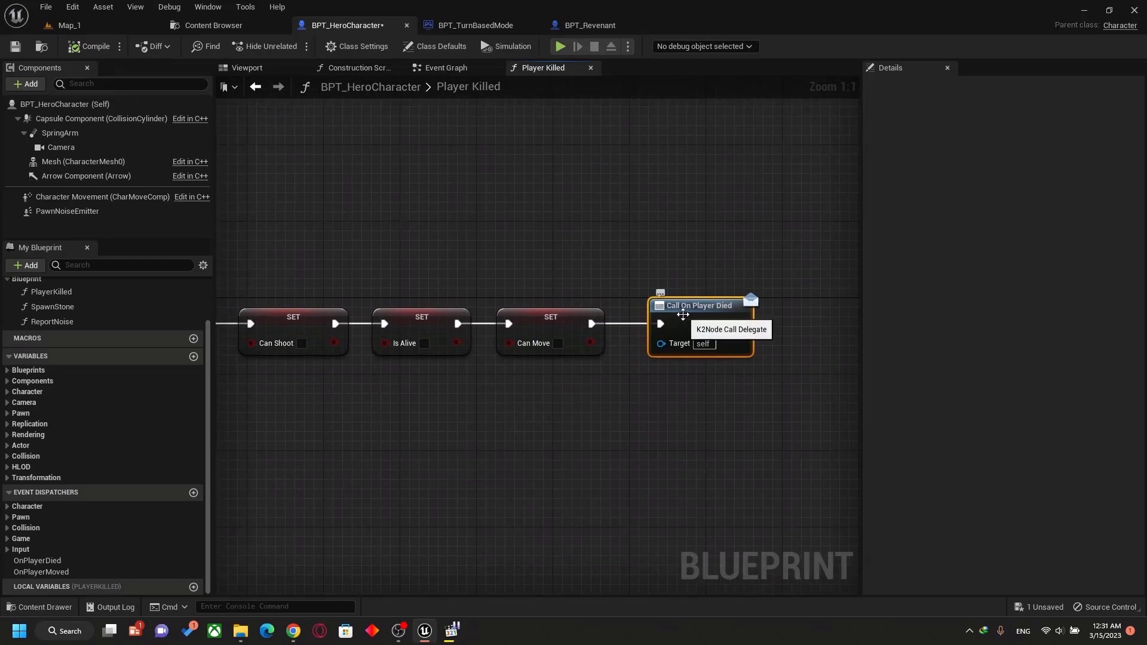
mouse_move(692, 311)
mouse_down()
mouse_move(703, 284)
mouse_move(735, 292)
mouse_move(685, 318)
mouse_up()
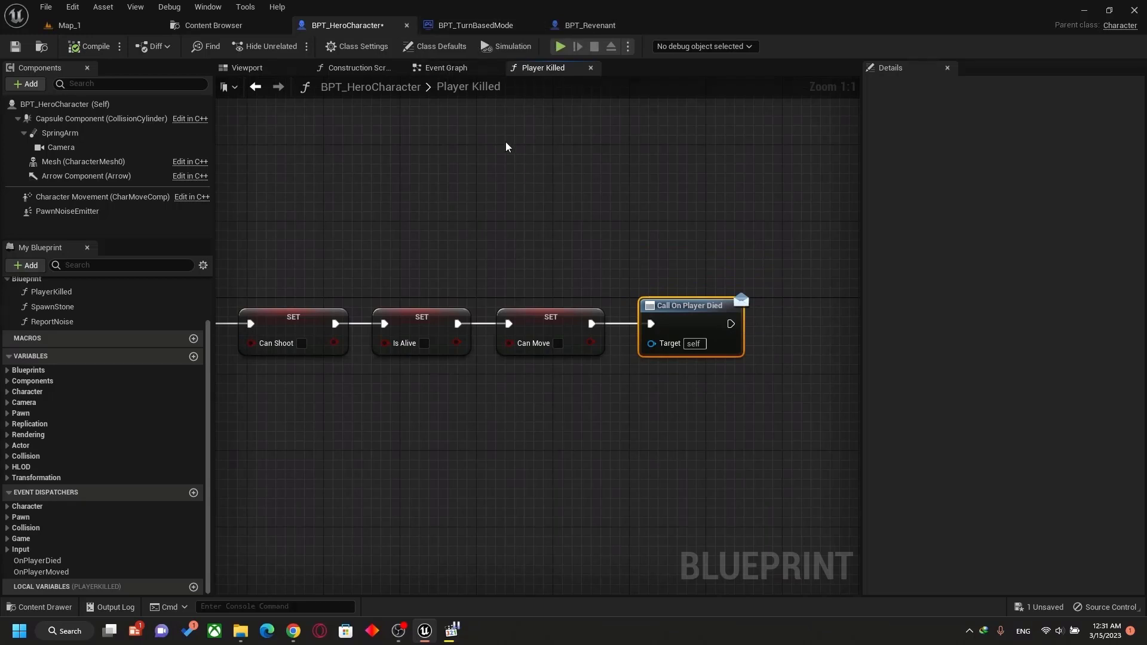
- Open BPT_TurnBasedMode's Event Graph and nudge the ShowGameOverWidget event left
click(476, 25)
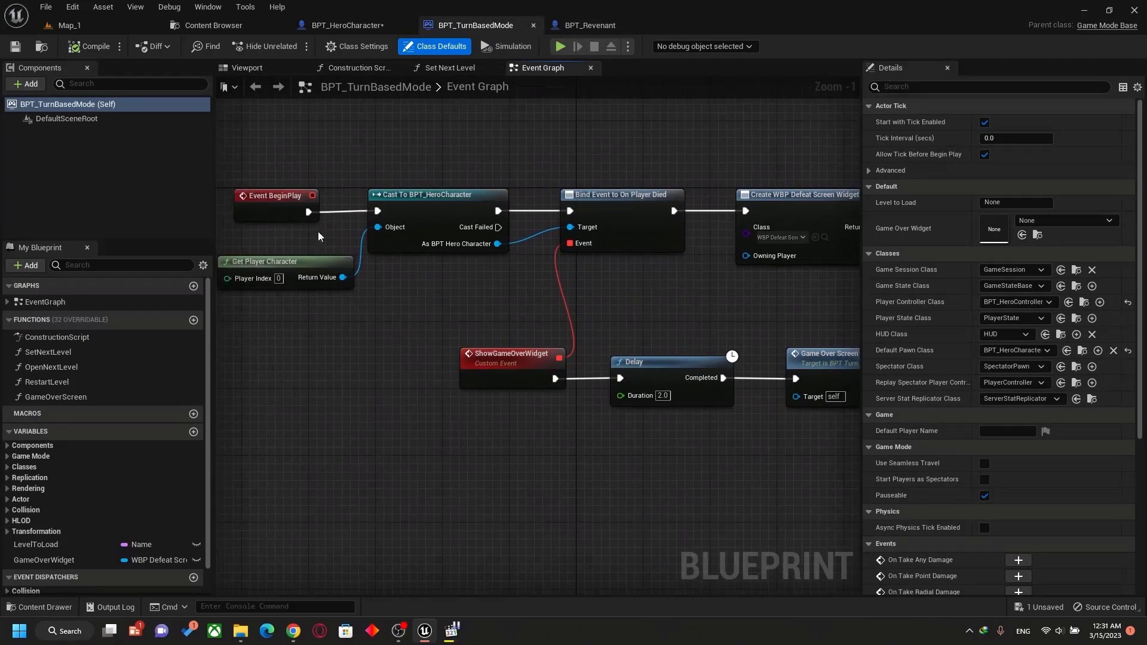
click(317, 266)
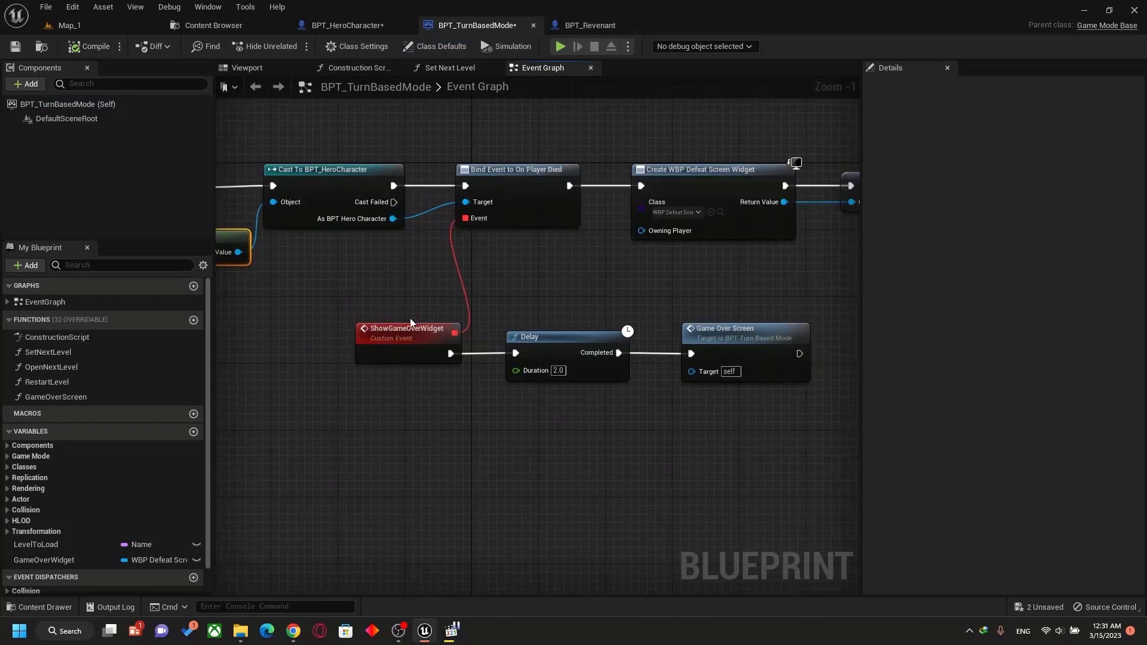
drag(411, 337, 394, 345)
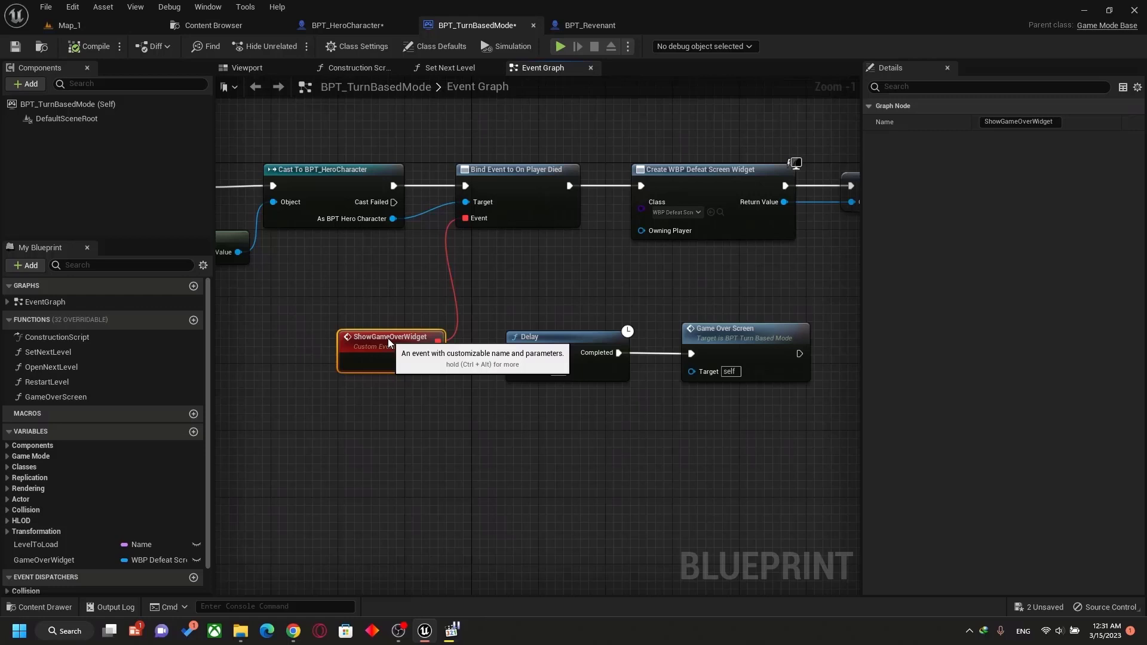
- Nudge the Delay and Game Over Screen nodes slightly left to line them up
right_drag(542, 298, 502, 285)
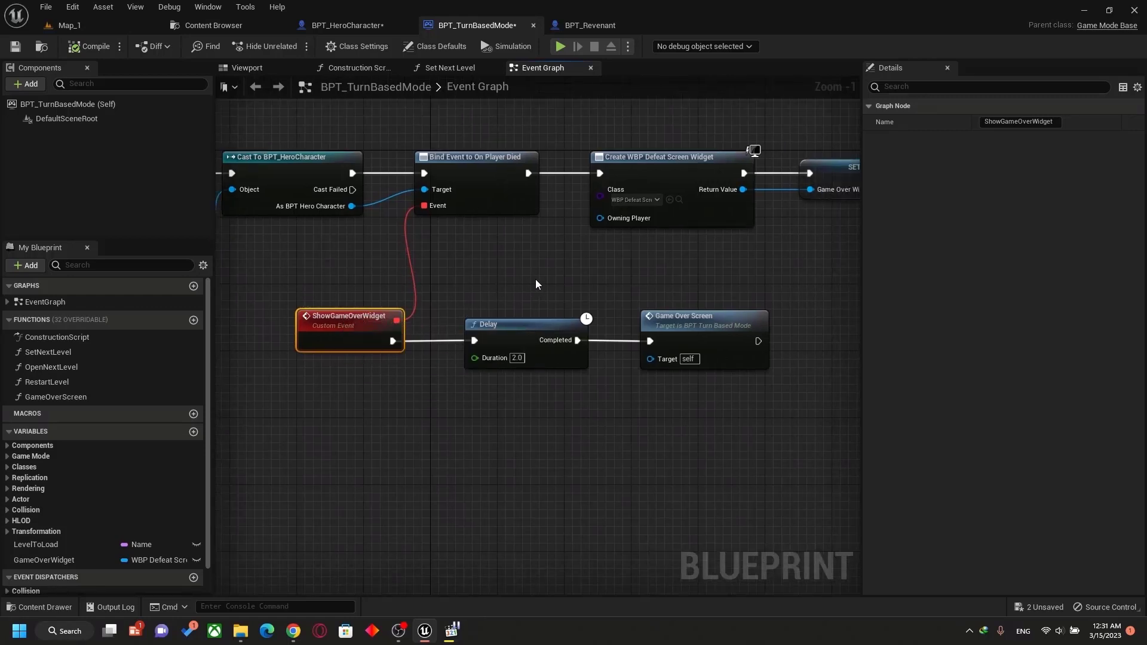
right_drag(459, 211, 556, 246)
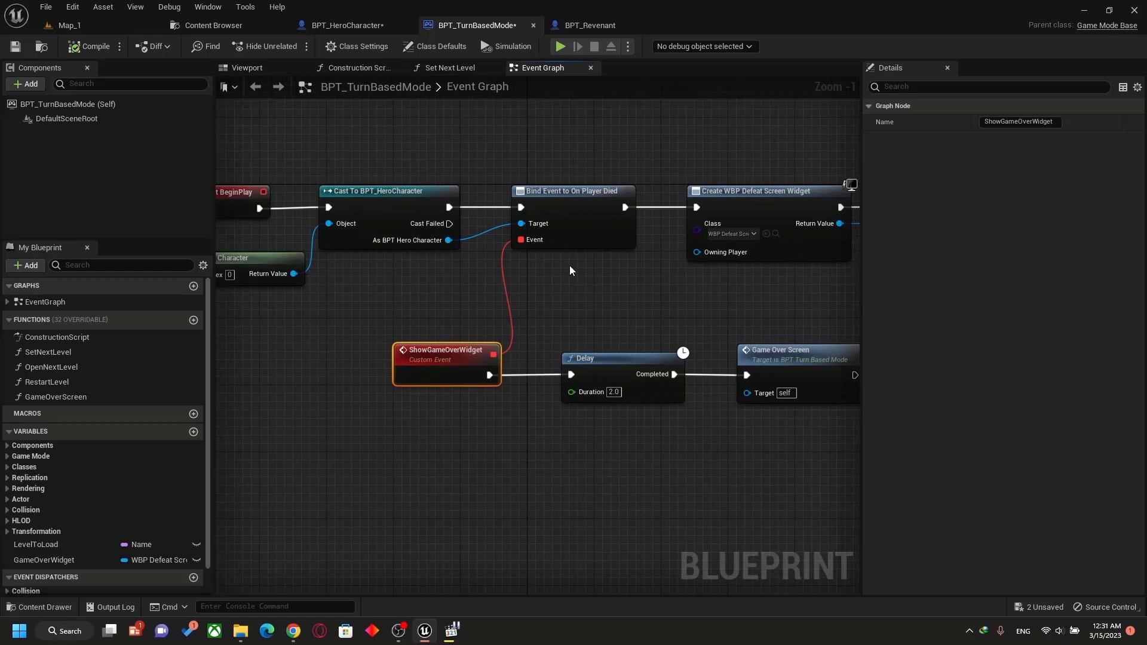
drag(640, 363, 632, 364)
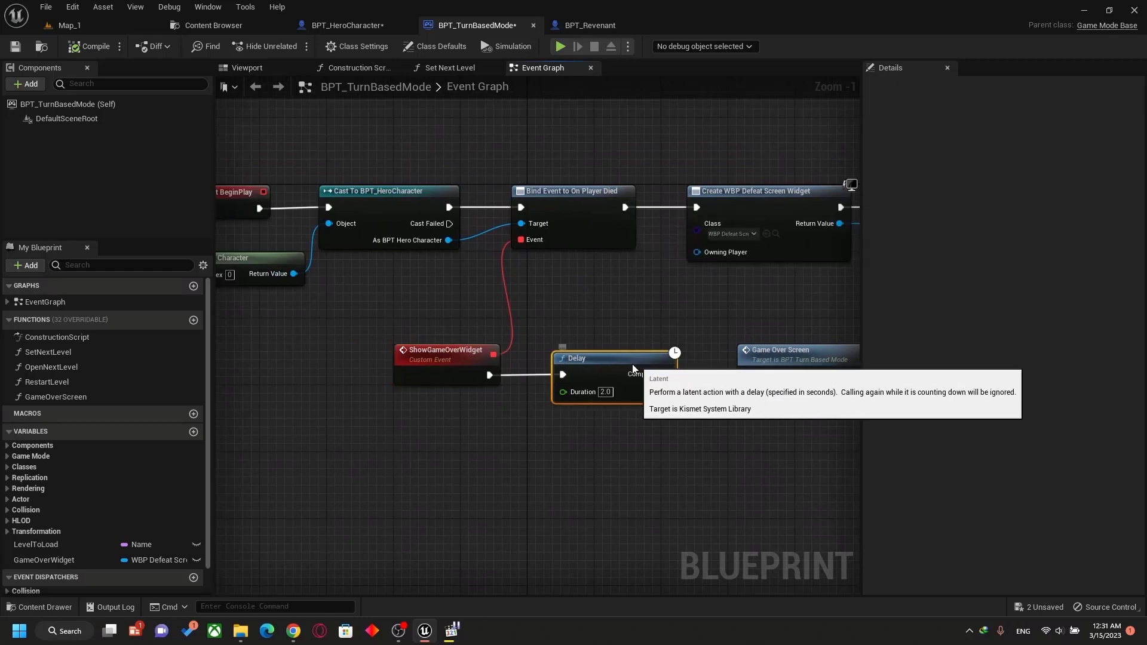
right_drag(745, 427, 626, 401)
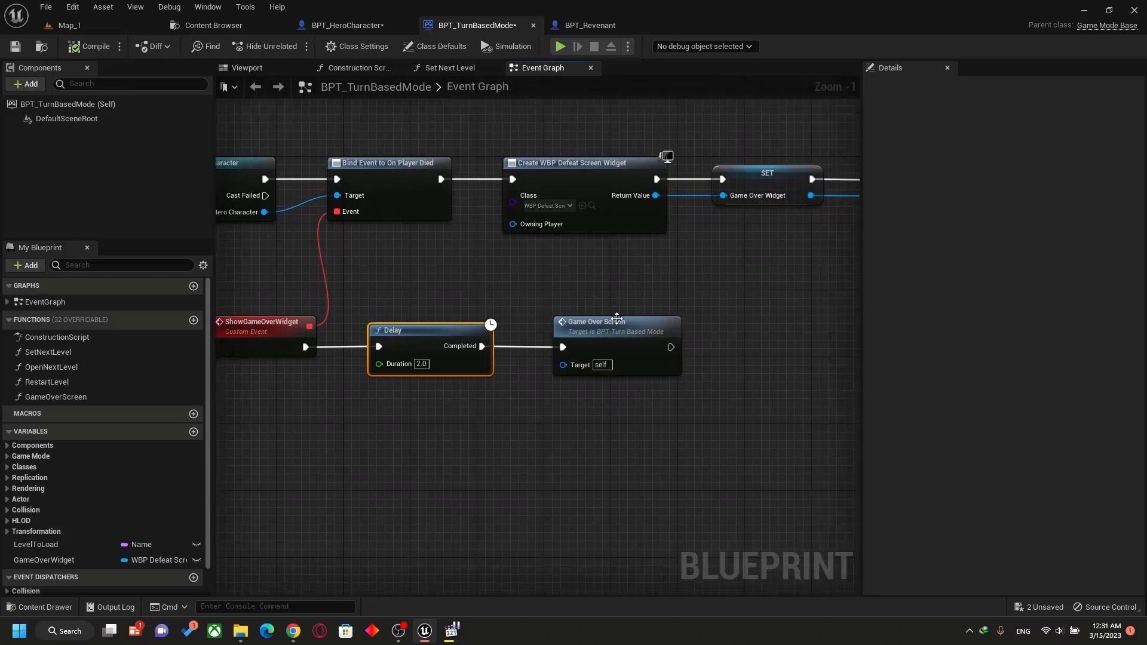
drag(631, 339, 614, 340)
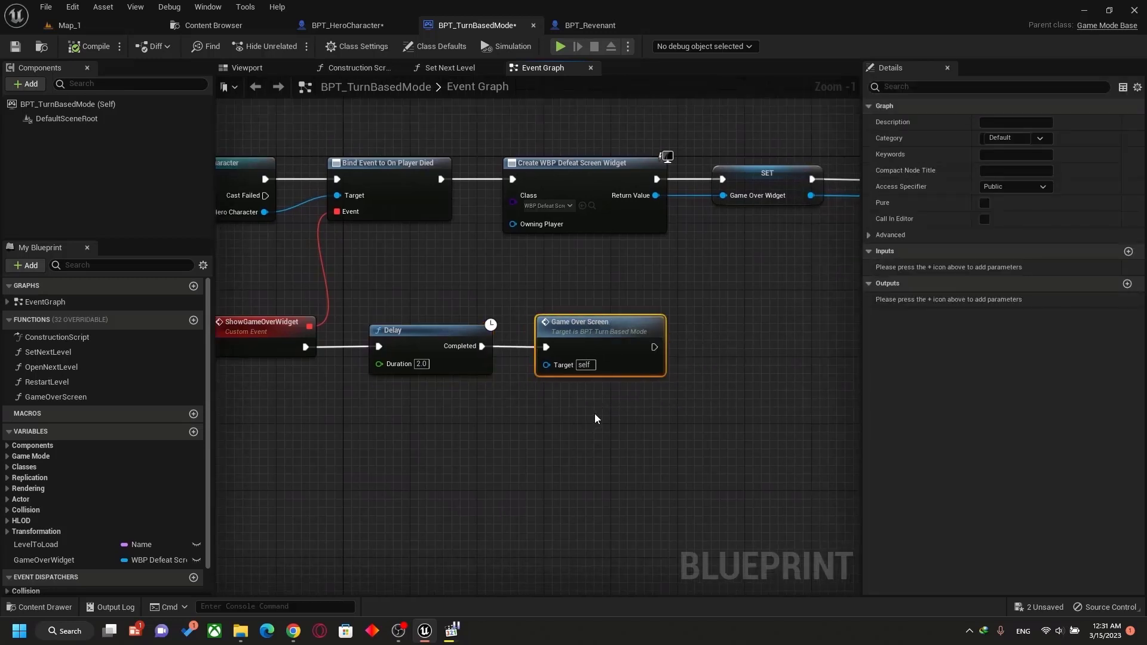
- Wire Call On Player Died after the Can Move SET, then return to BPT_TurnBasedMode's Event Graph
click(347, 25)
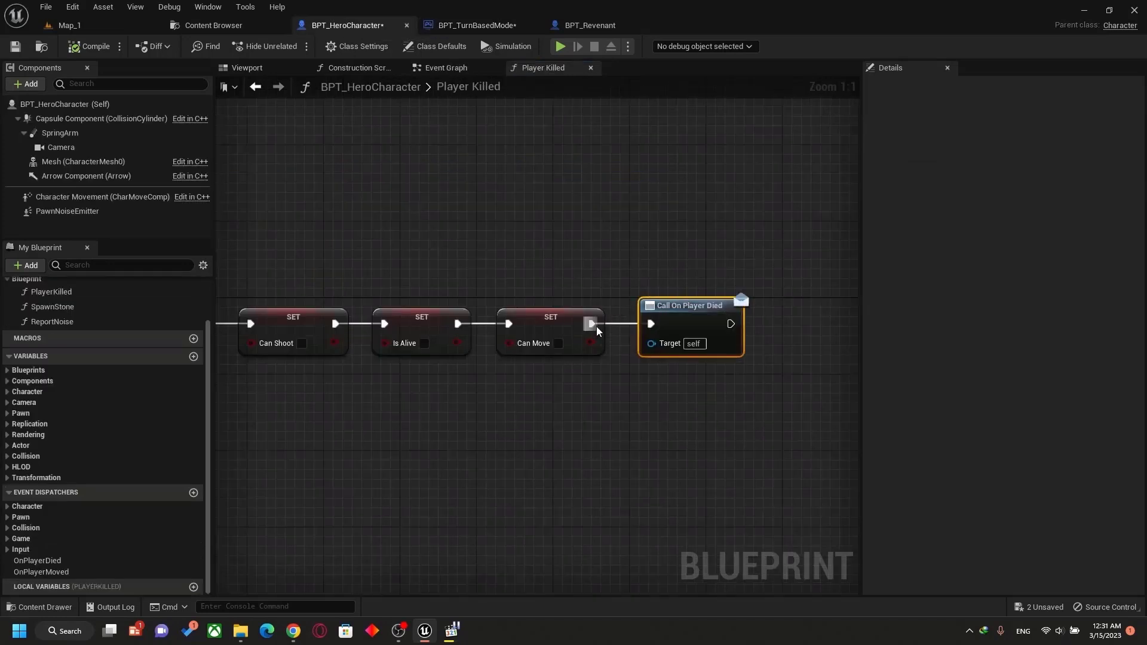
drag(592, 323, 705, 298)
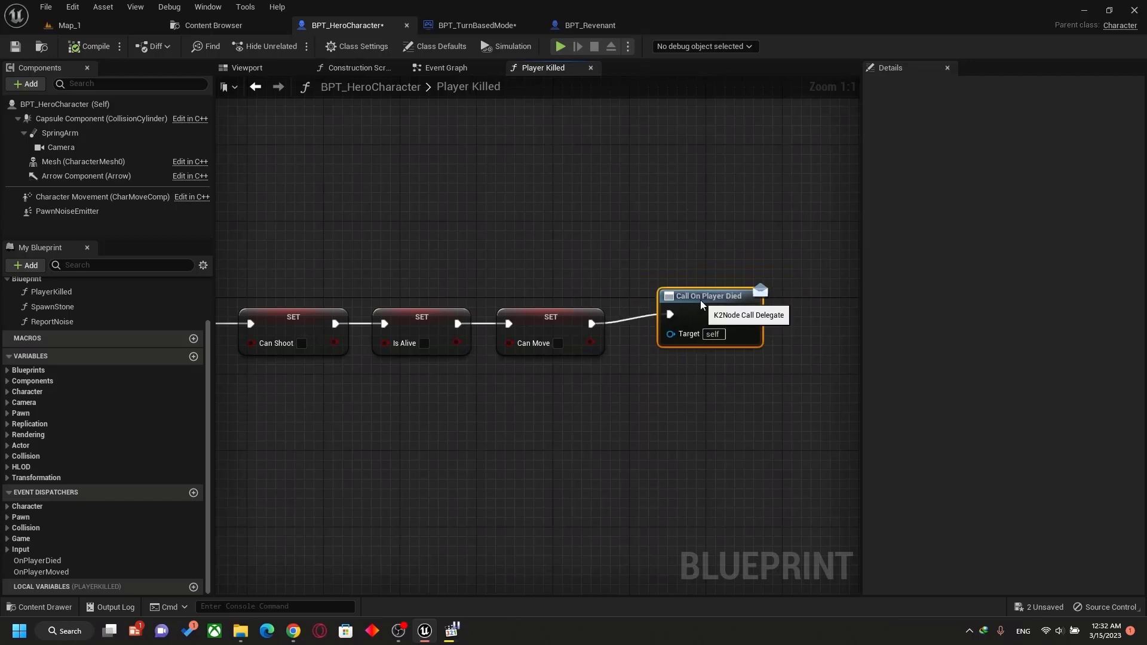
click(443, 28)
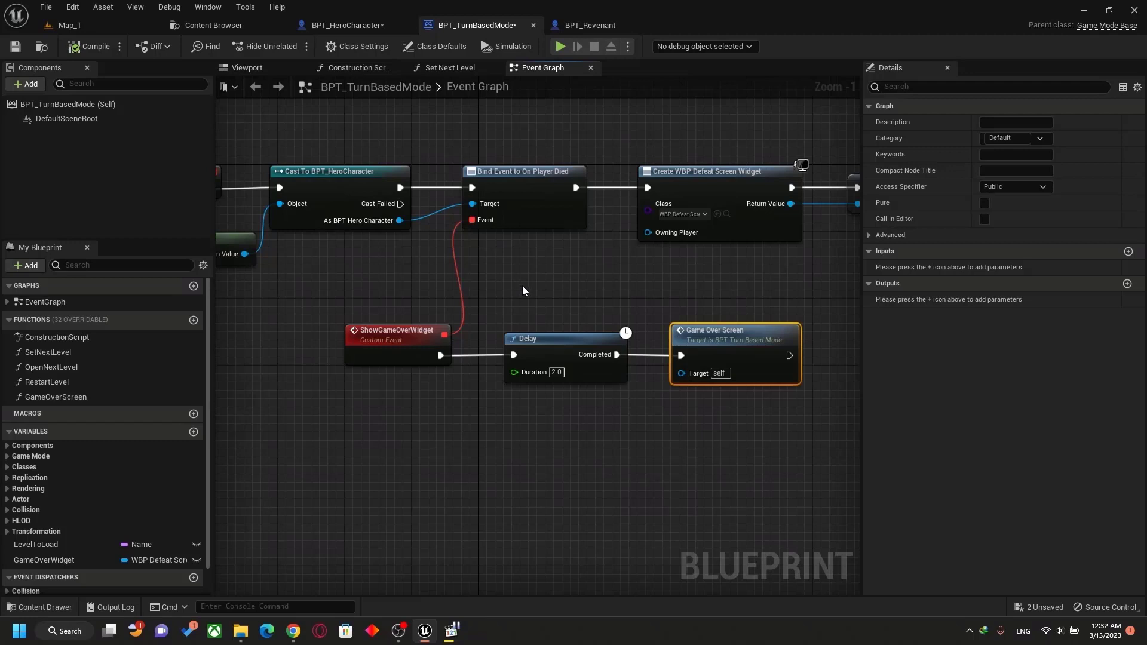
mouse_move(528, 289)
right_down()
mouse_move(520, 294)
mouse_move(538, 310)
mouse_move(531, 290)
right_up()
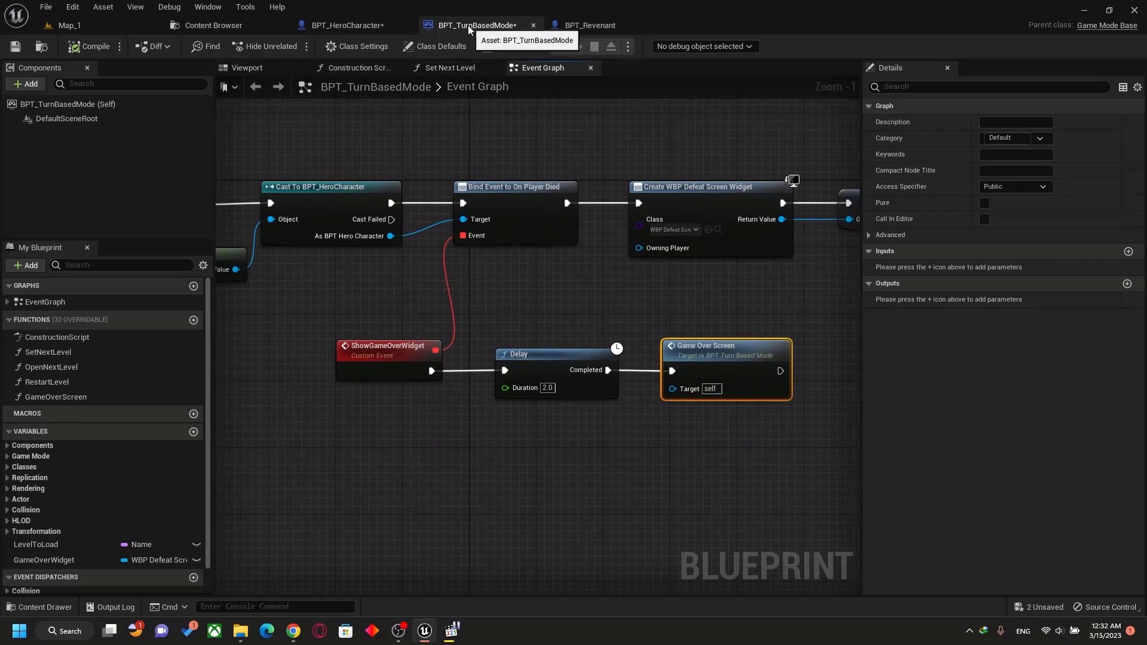
click(346, 25)
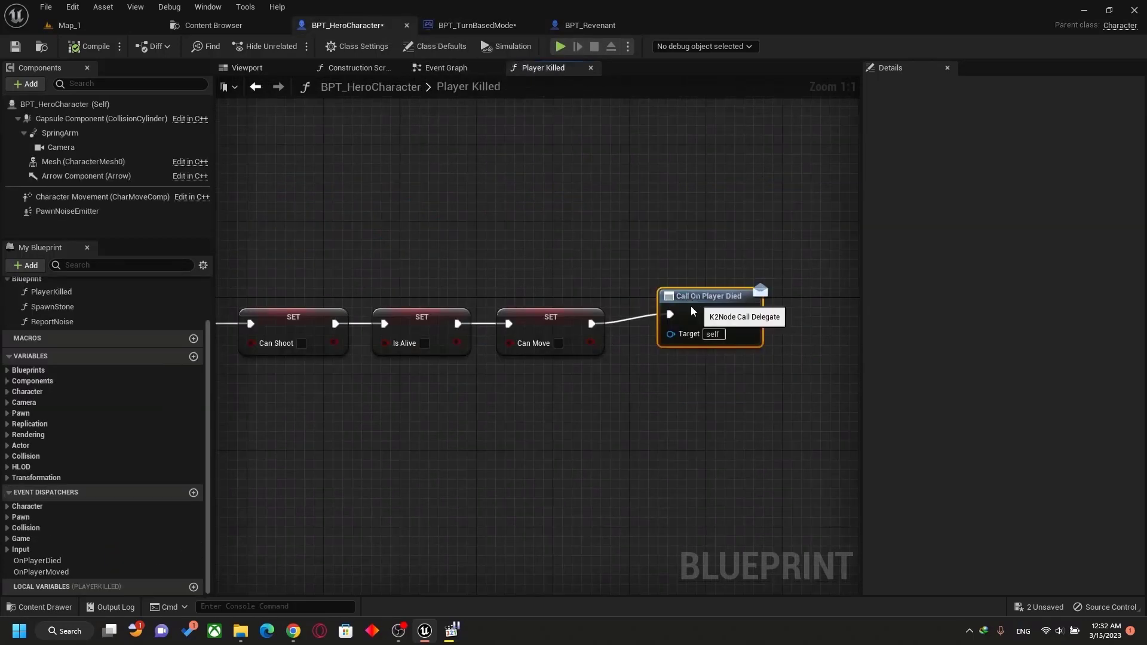
click(478, 25)
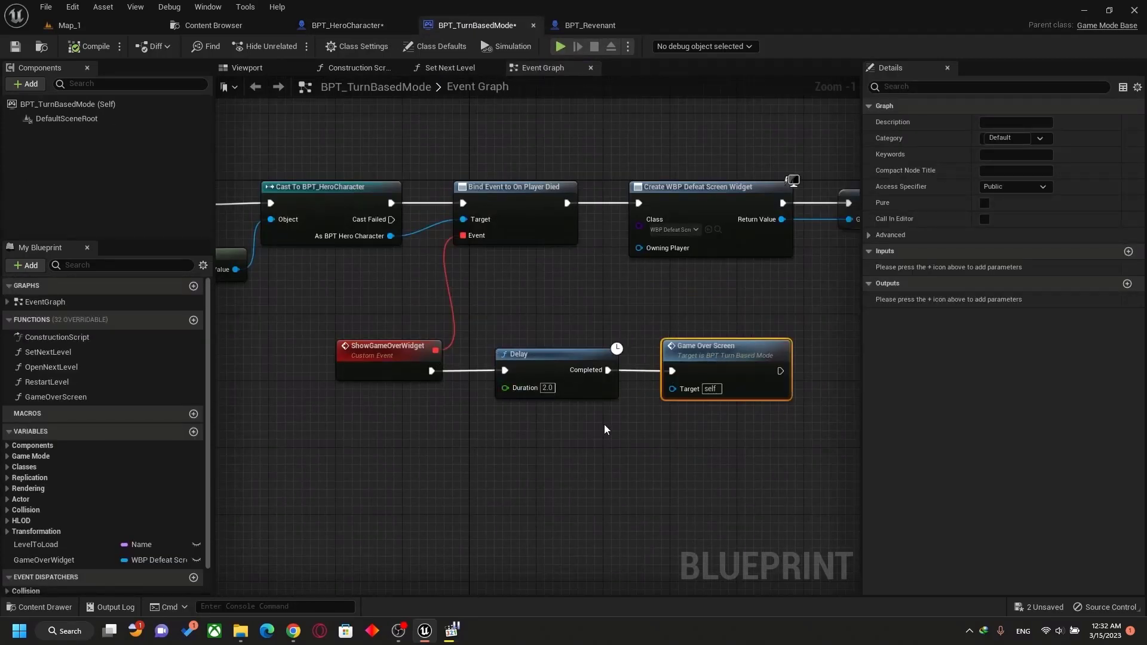
- Select the hero's OnPlayerMoved dispatcher and locate the Call On Player Moved node in its Event Graph
click(340, 25)
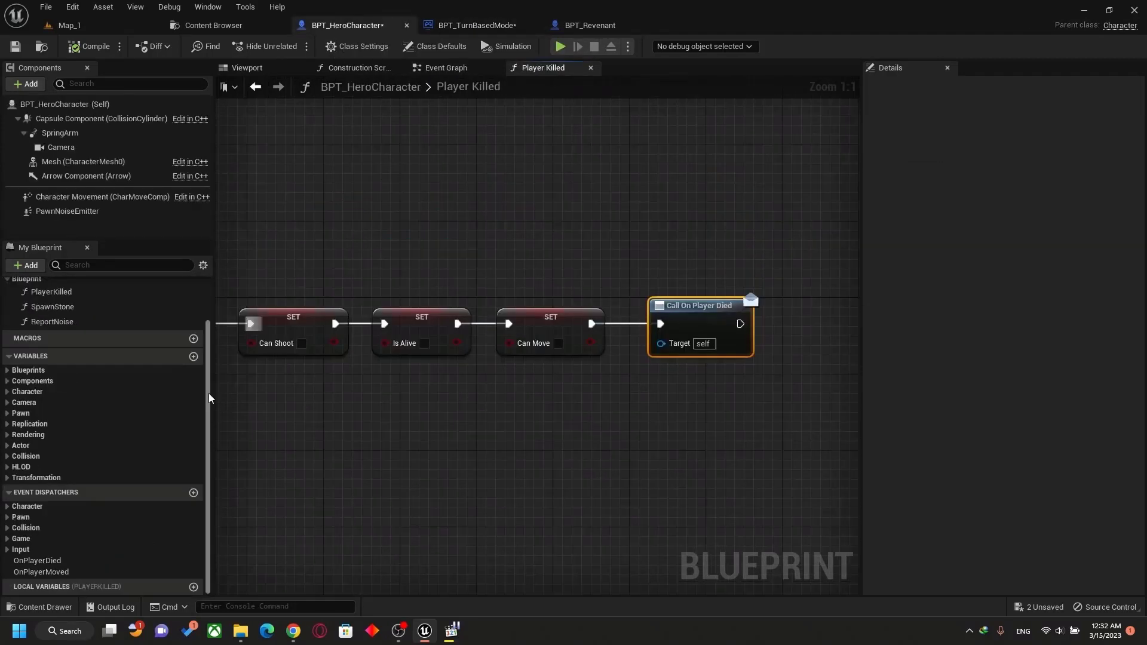
click(45, 571)
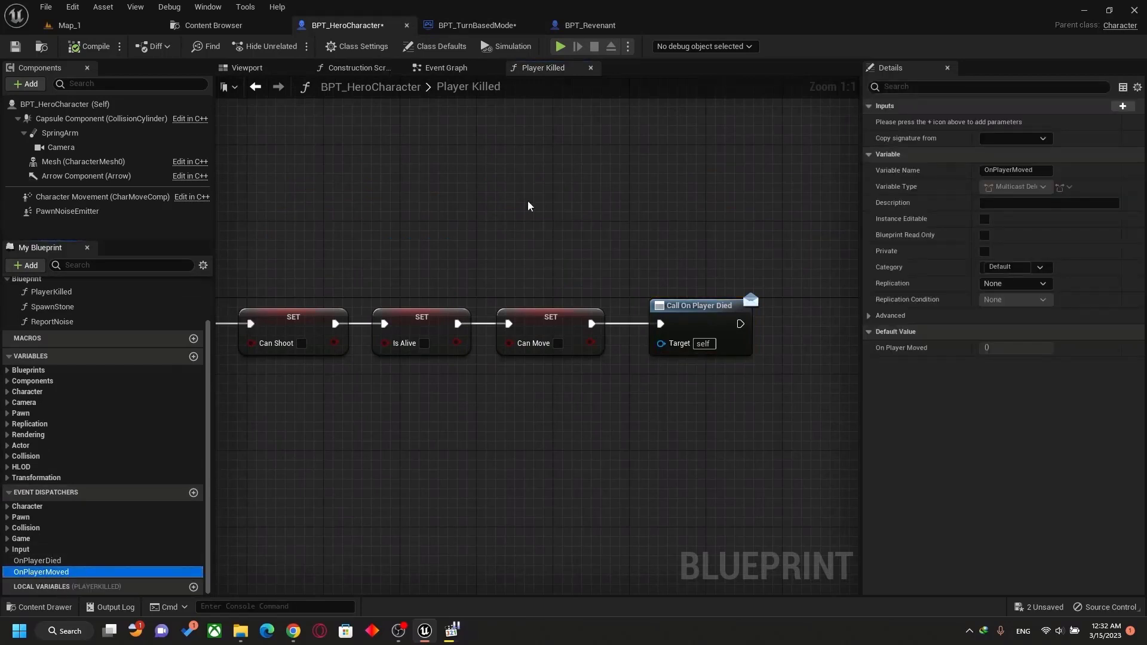
click(446, 68)
scroll(435, 248, down, 4)
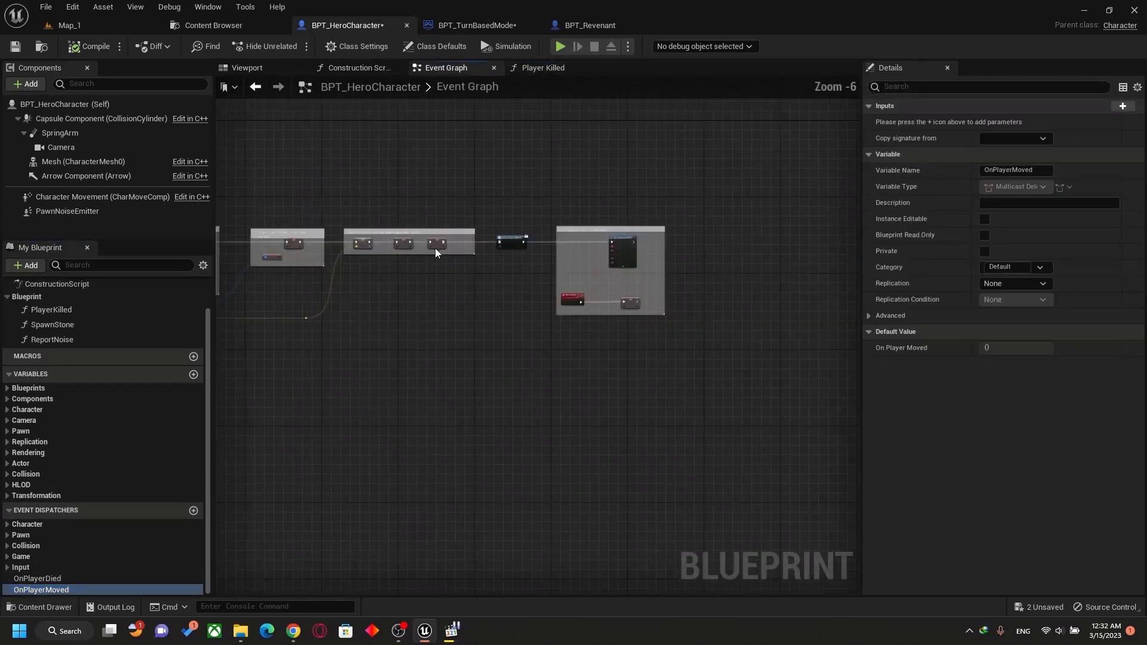
scroll(435, 249, up, 4)
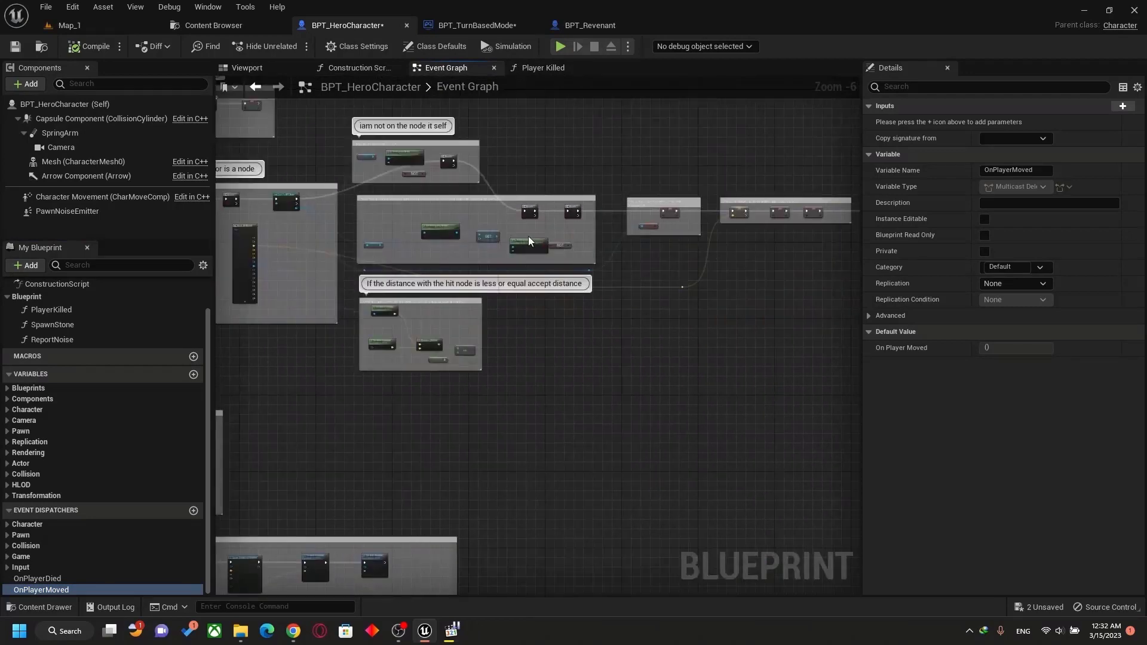
scroll(397, 238, up, 3)
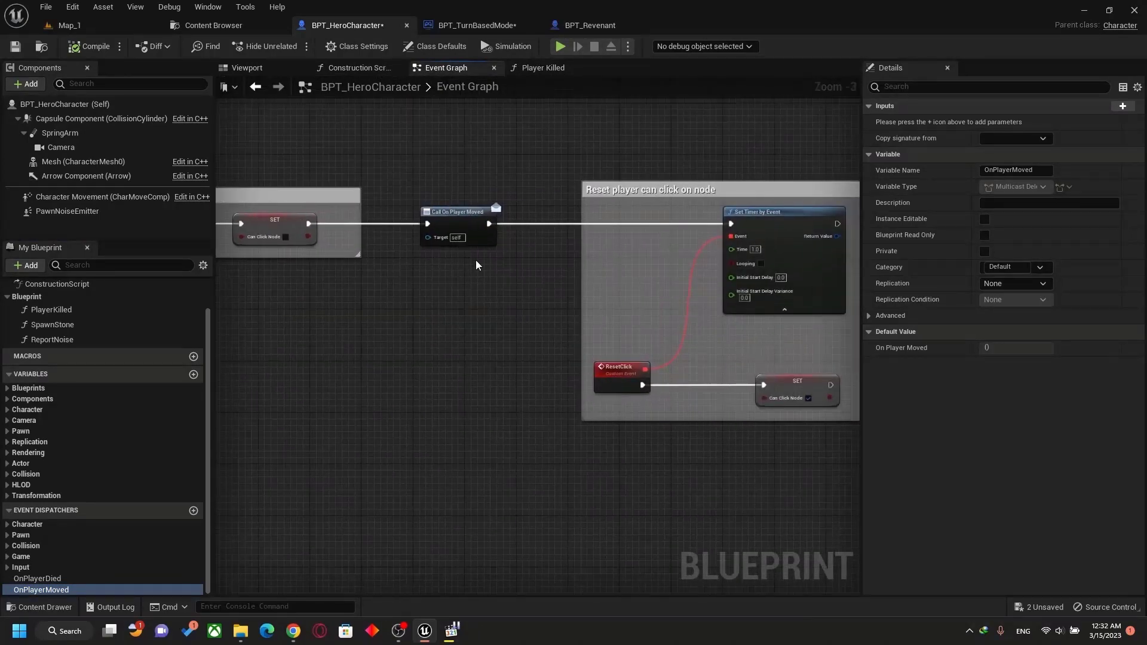
right_drag(480, 276, 496, 312)
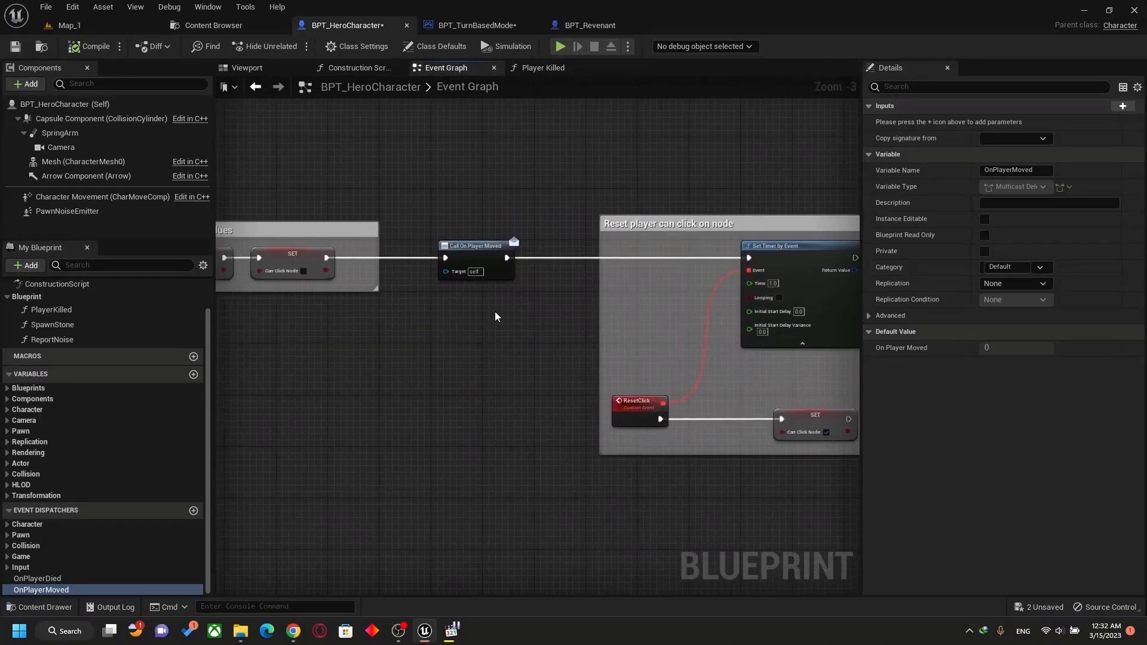
click(481, 250)
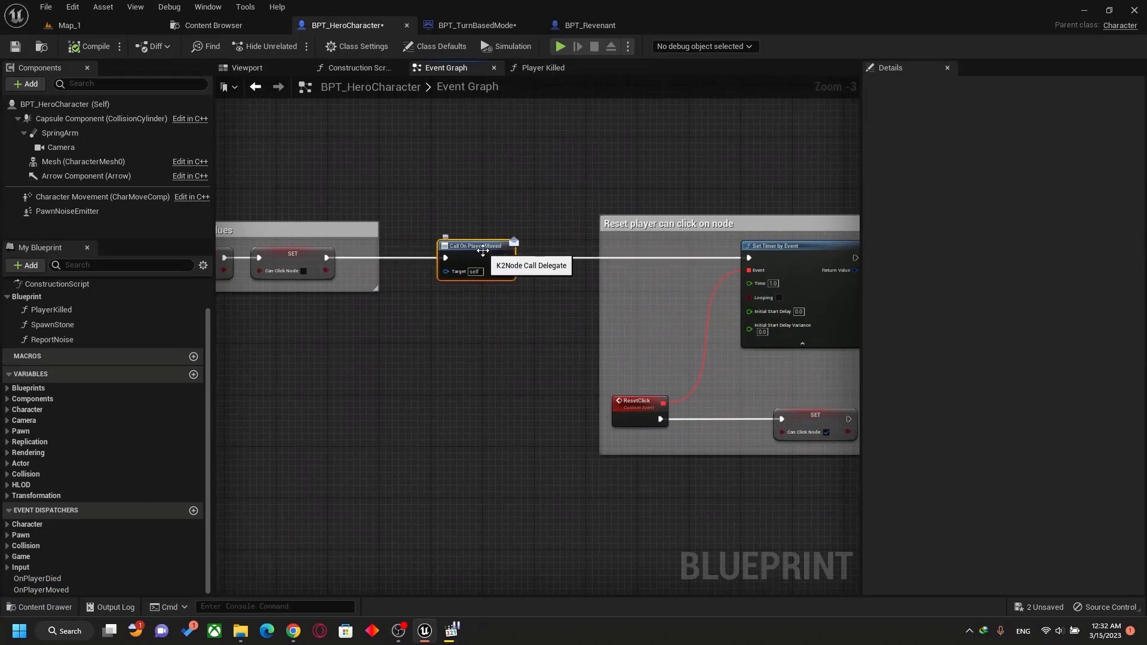
- In BPT_Revenant, zoom into the Bind On Player Move group and select Cast To BPT_HeroCharacter
click(608, 26)
scroll(571, 316, down, 2)
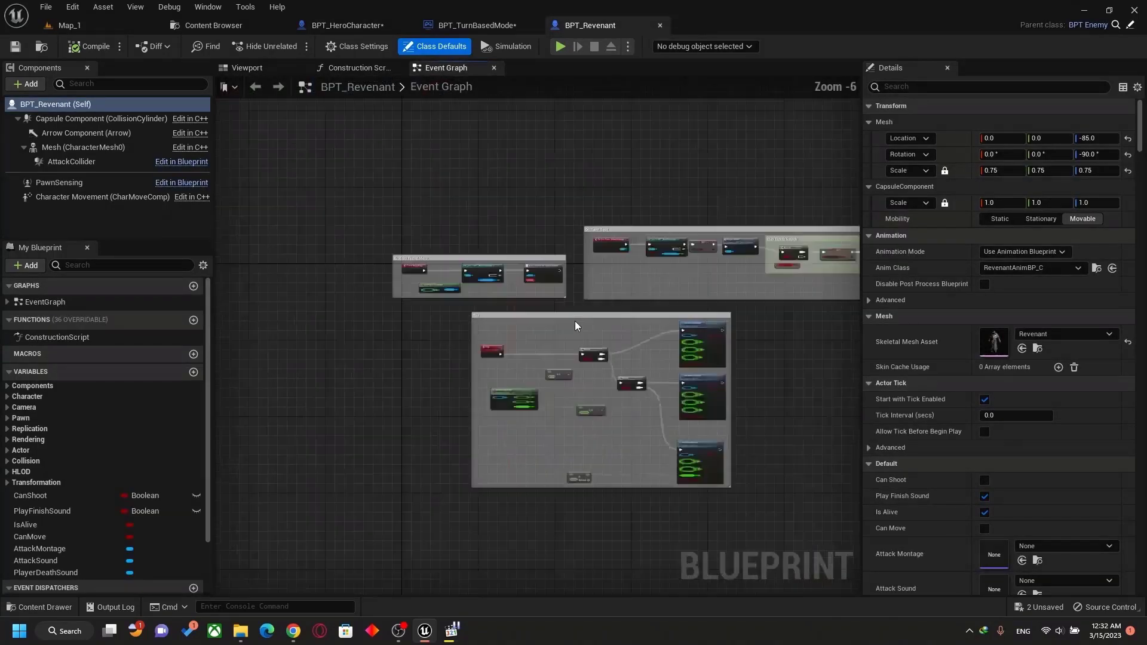
scroll(556, 296, up, 2)
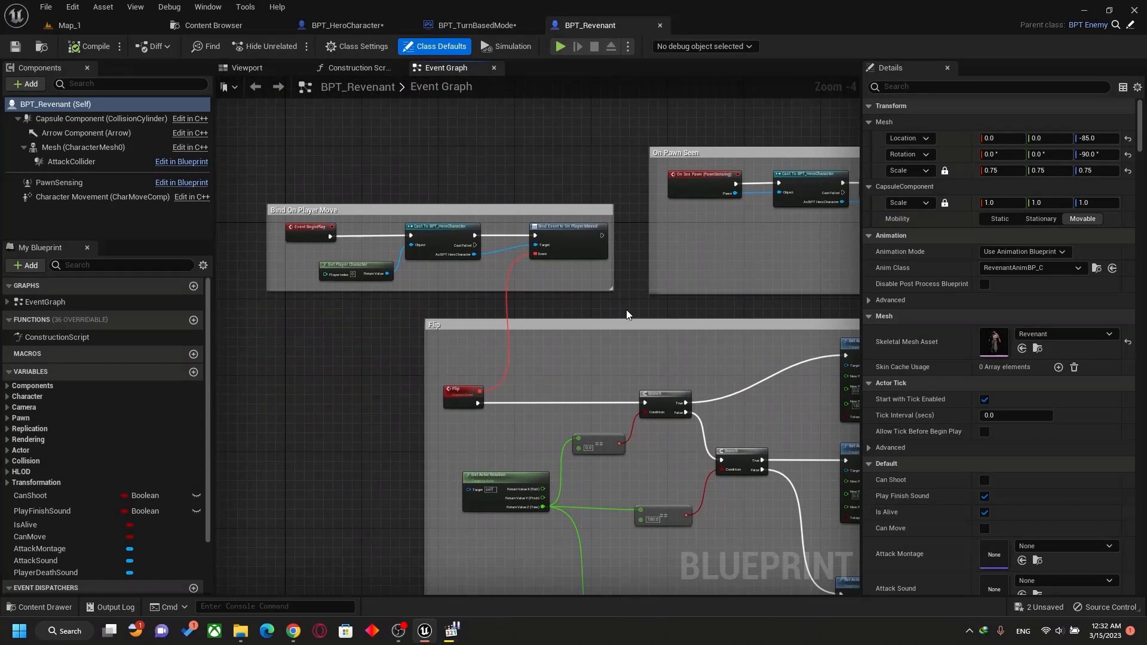
right_drag(616, 314, 595, 317)
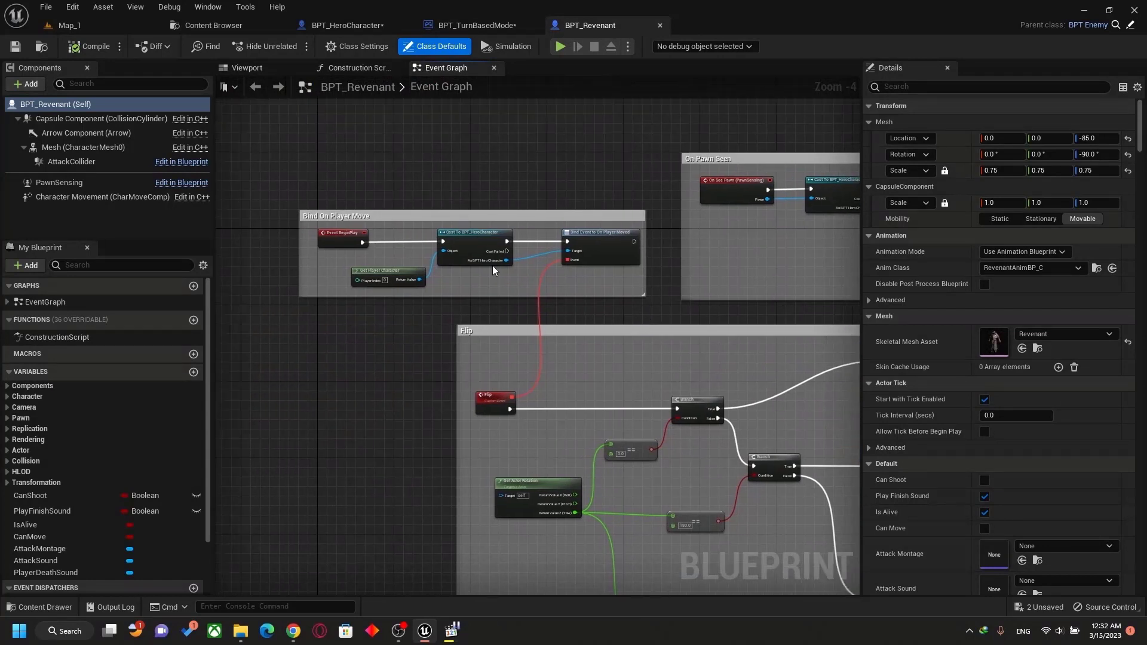
scroll(492, 266, up, 1)
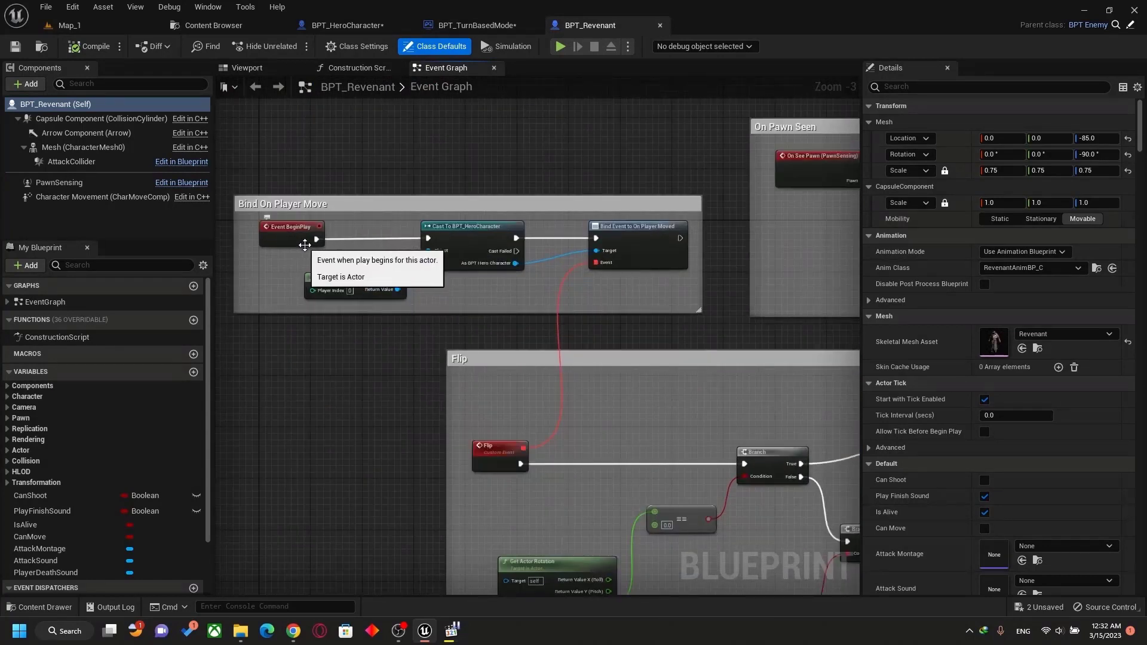
right_drag(471, 282, 479, 313)
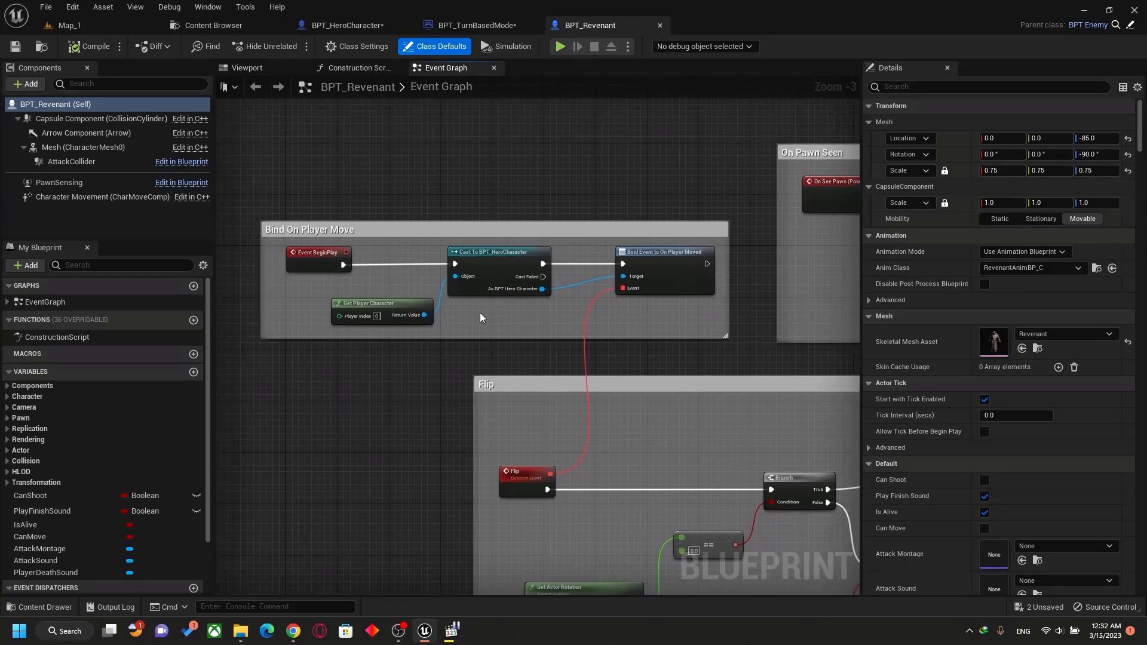
scroll(489, 315, up, 1)
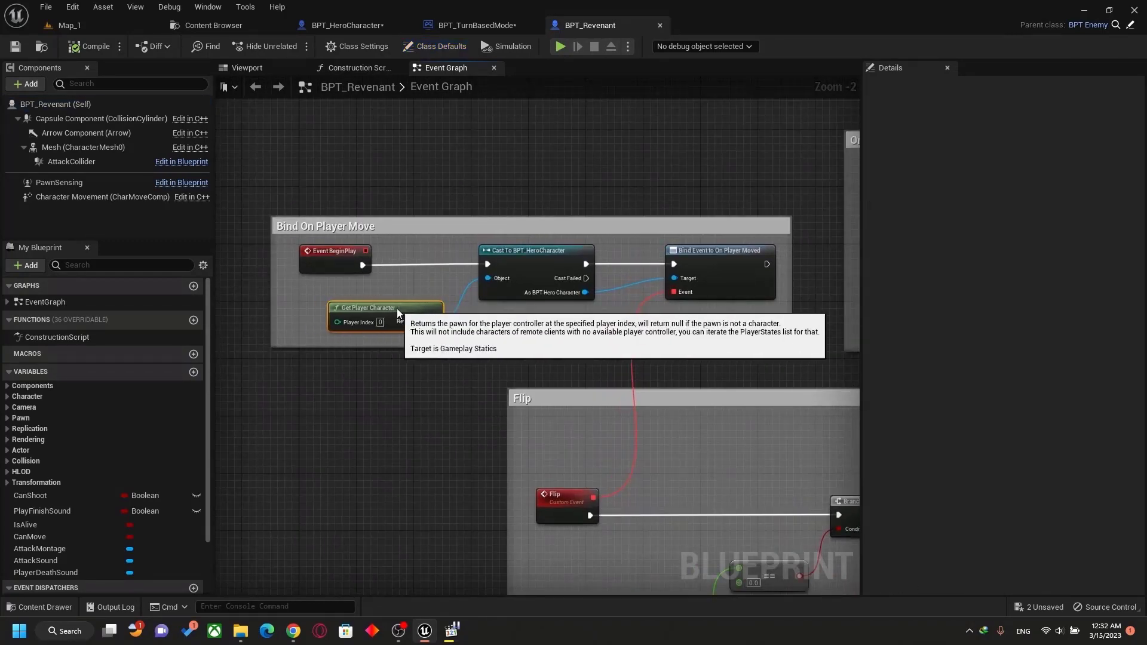
drag(397, 308, 375, 308)
click(544, 259)
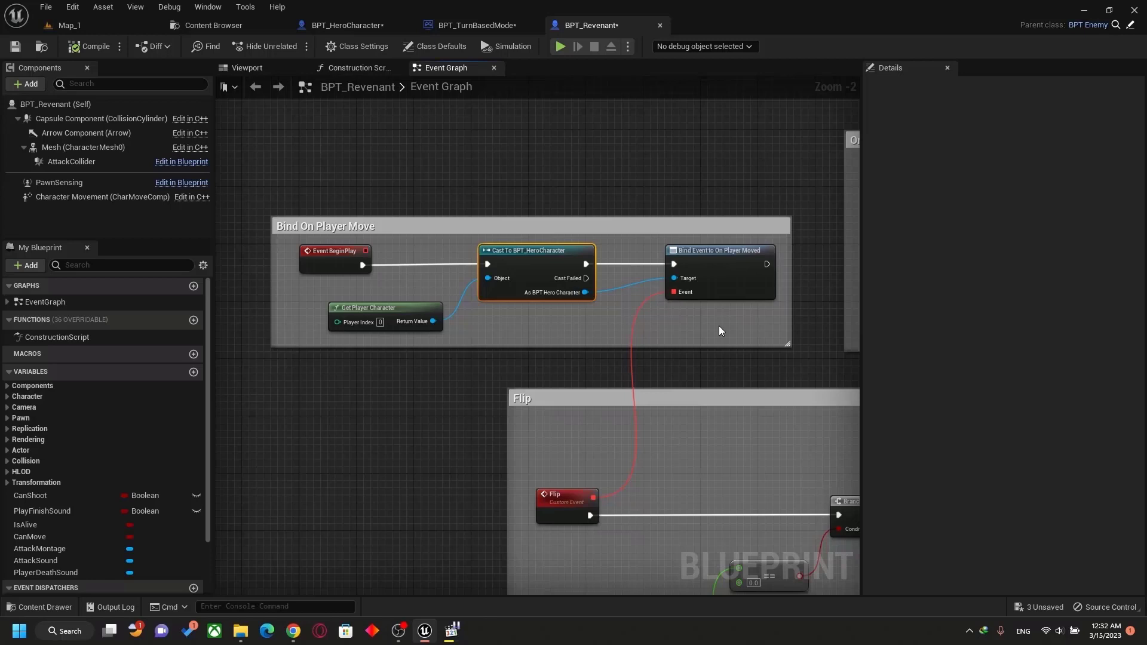
- Bring the Flip custom event into view, select it, and nudge it slightly right
right_drag(721, 331, 516, 254)
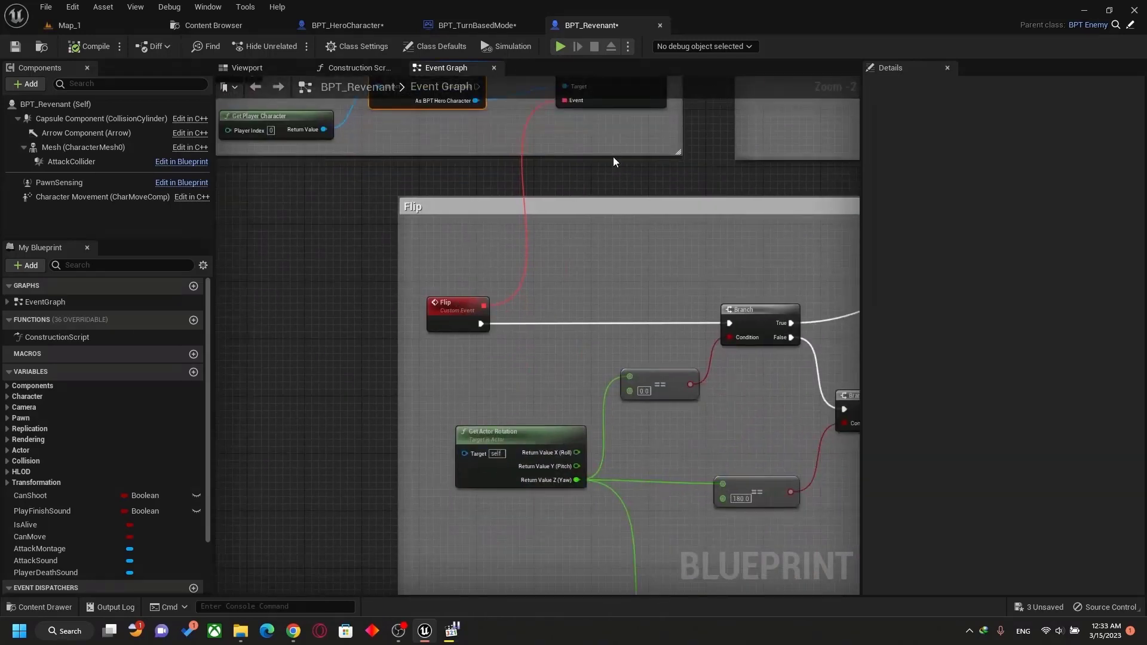
right_drag(613, 156, 552, 219)
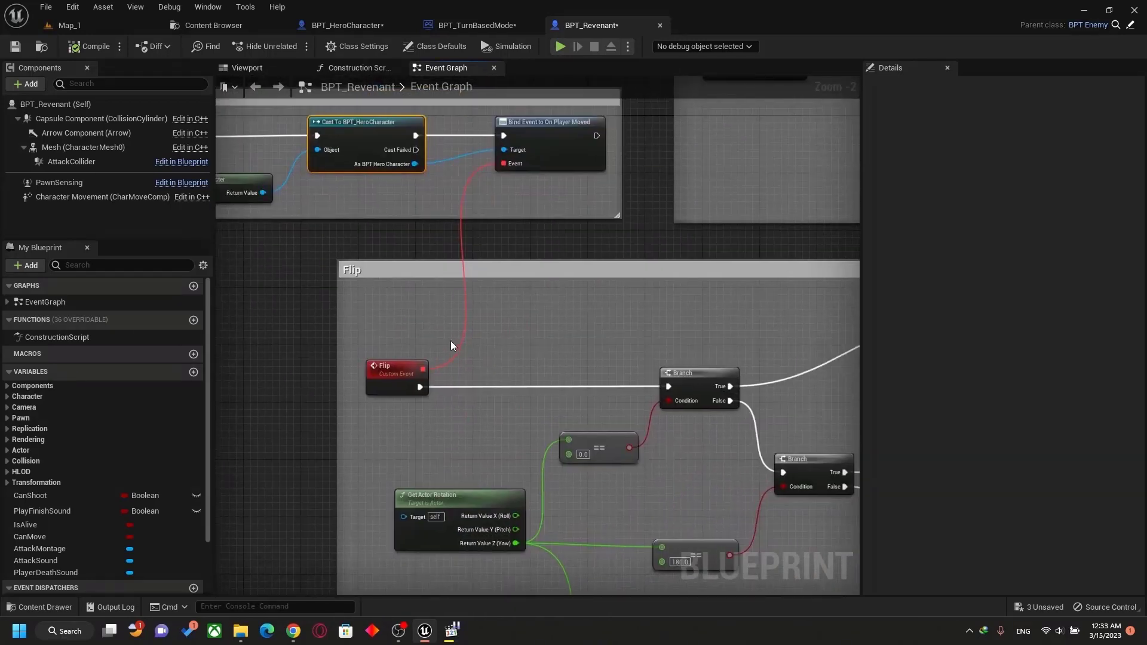
click(386, 371)
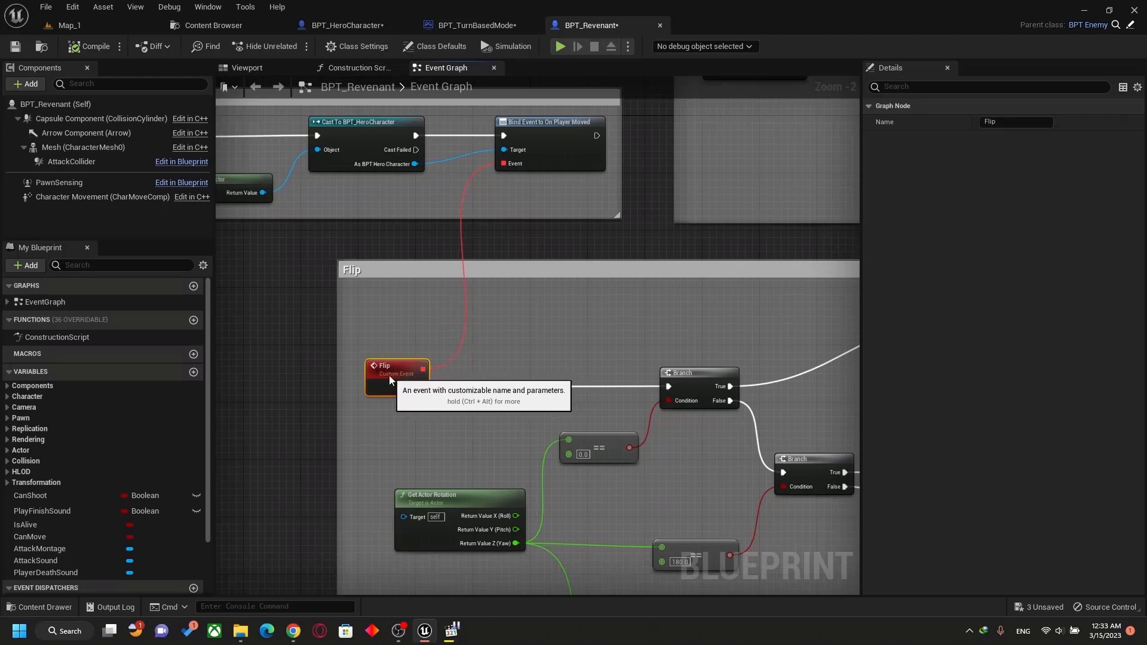
drag(389, 375, 396, 373)
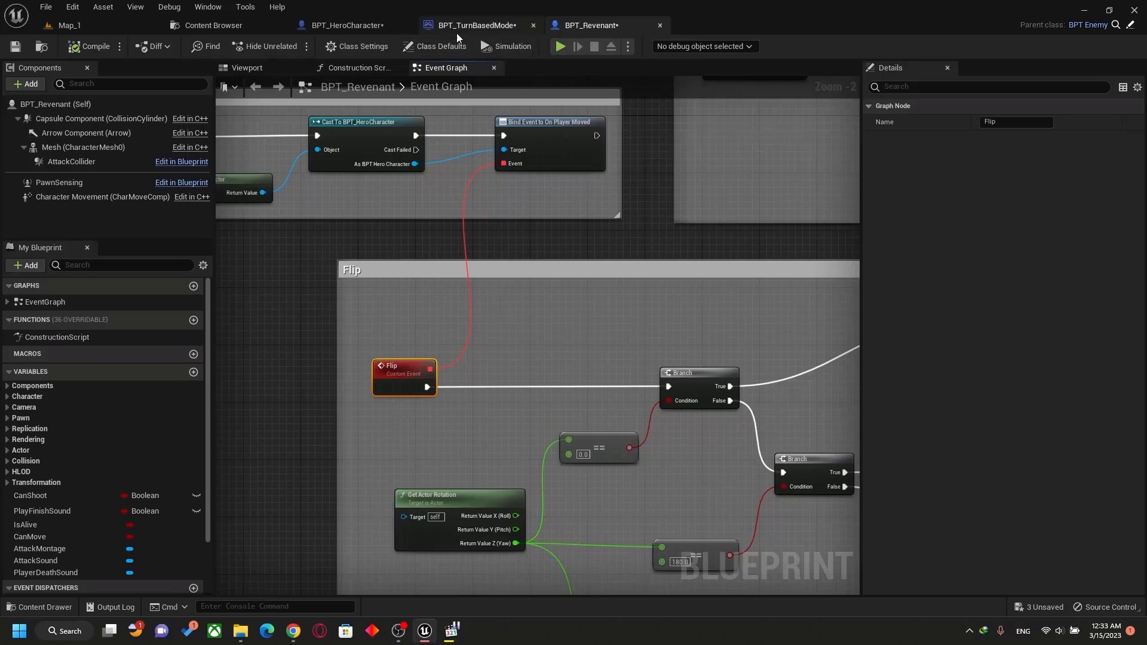
- Glance at the hero graph, then return to BPT_Revenant and pan across the Flip branch nodes
click(391, 28)
right_drag(511, 295, 568, 308)
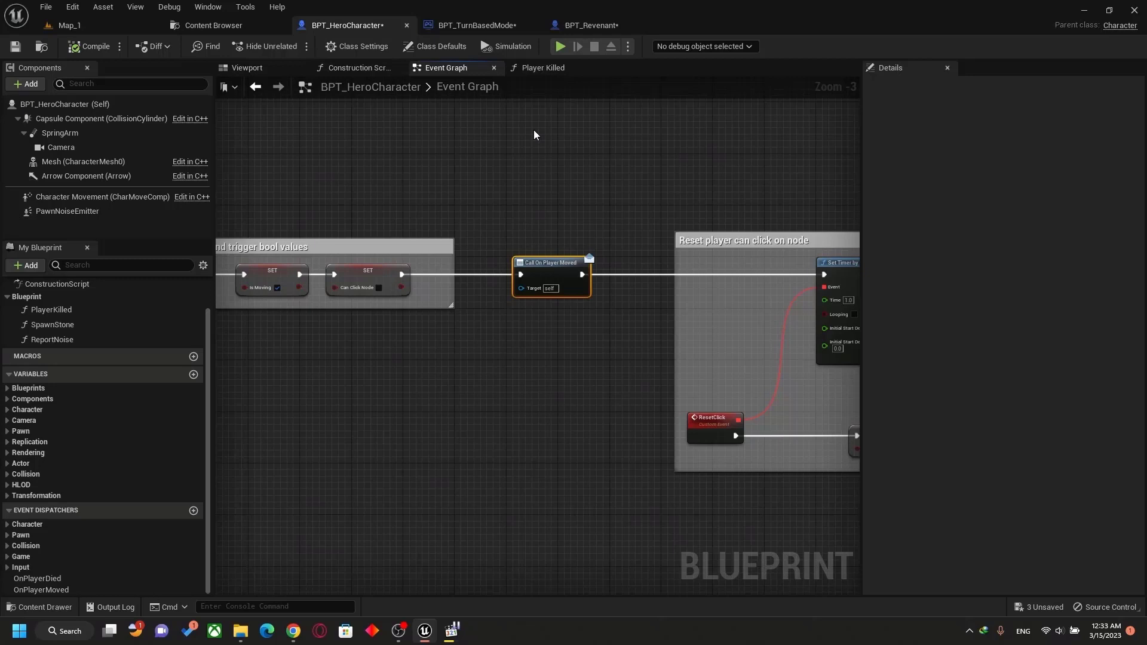
click(598, 25)
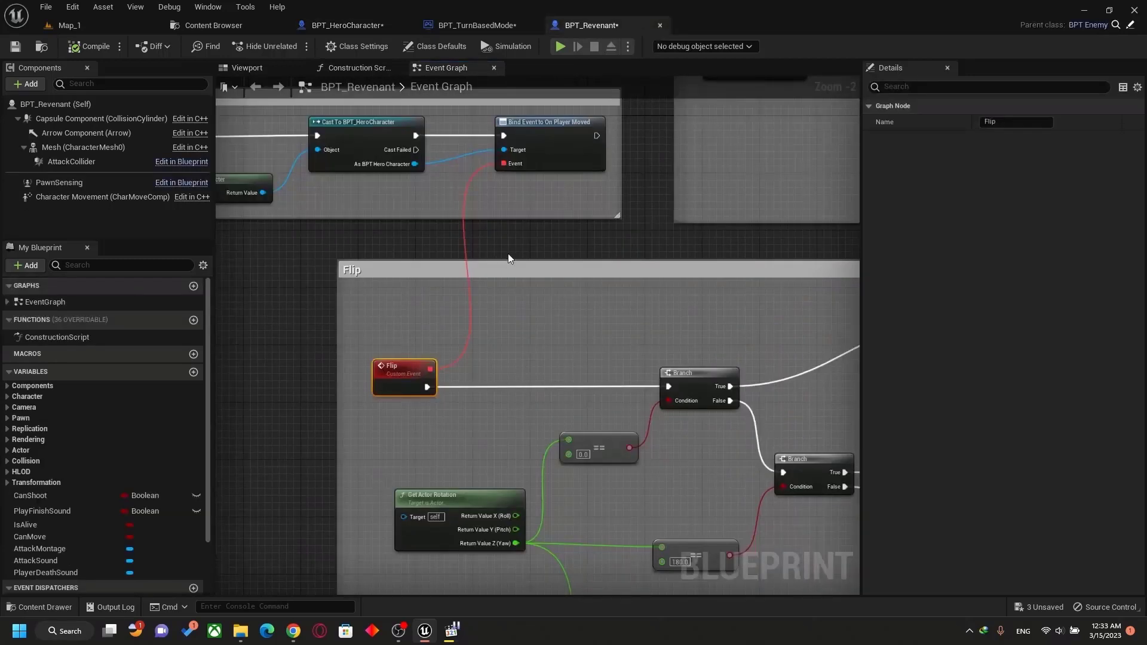
right_drag(499, 392, 458, 310)
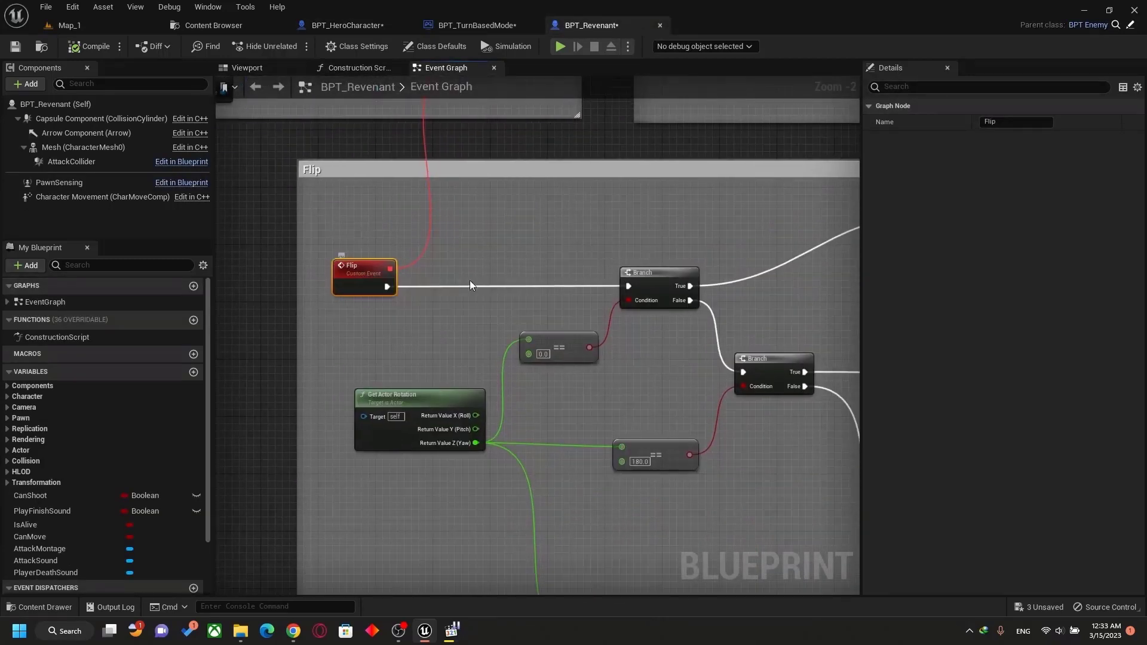
scroll(440, 365, down, 1)
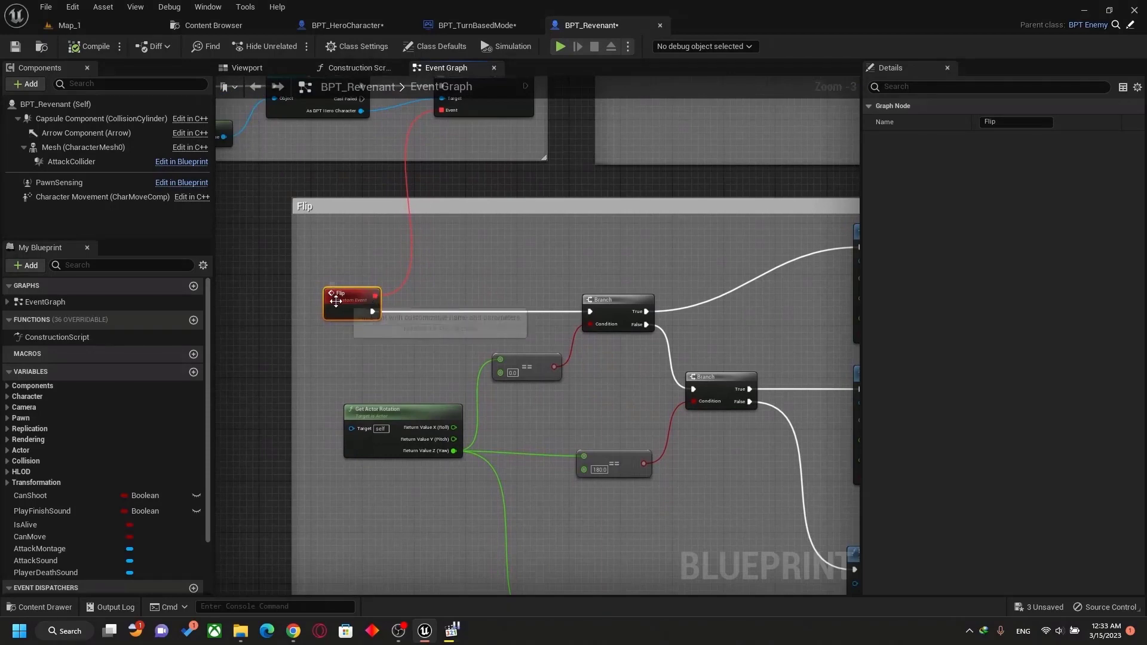
right_drag(568, 317, 602, 259)
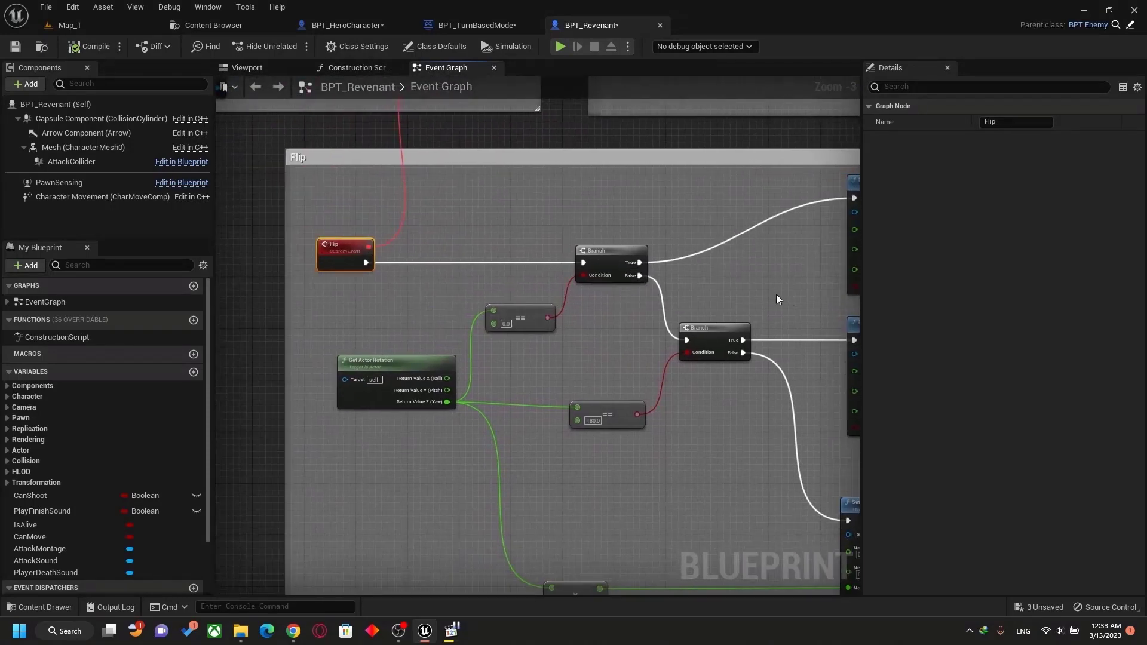
- Review the Set Actor Rotation nodes, then go back to BPT_HeroCharacter's Event Graph
right_drag(845, 354, 552, 397)
scroll(384, 329, down, 2)
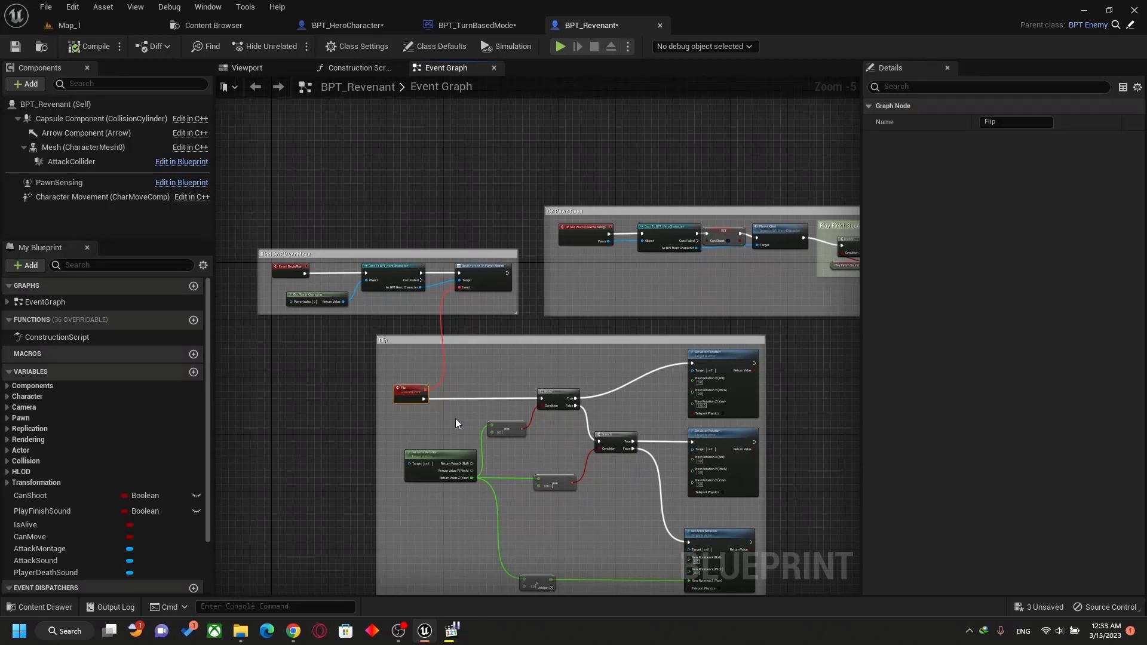
scroll(455, 418, up, 2)
right_drag(518, 442, 563, 460)
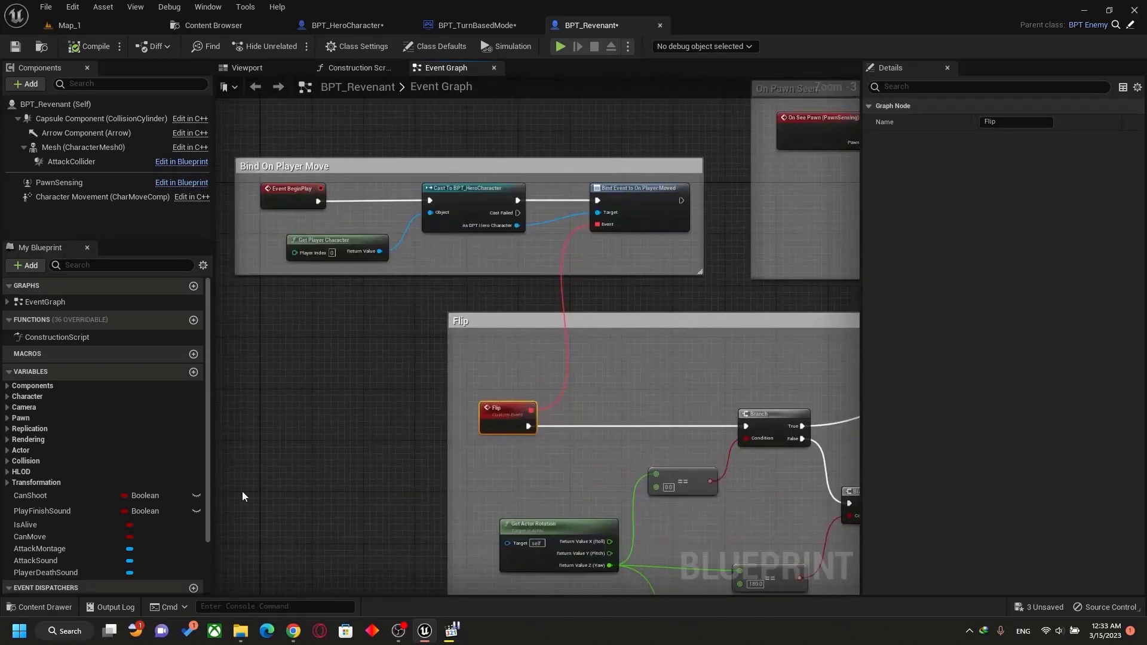
scroll(139, 515, down, 2)
click(346, 27)
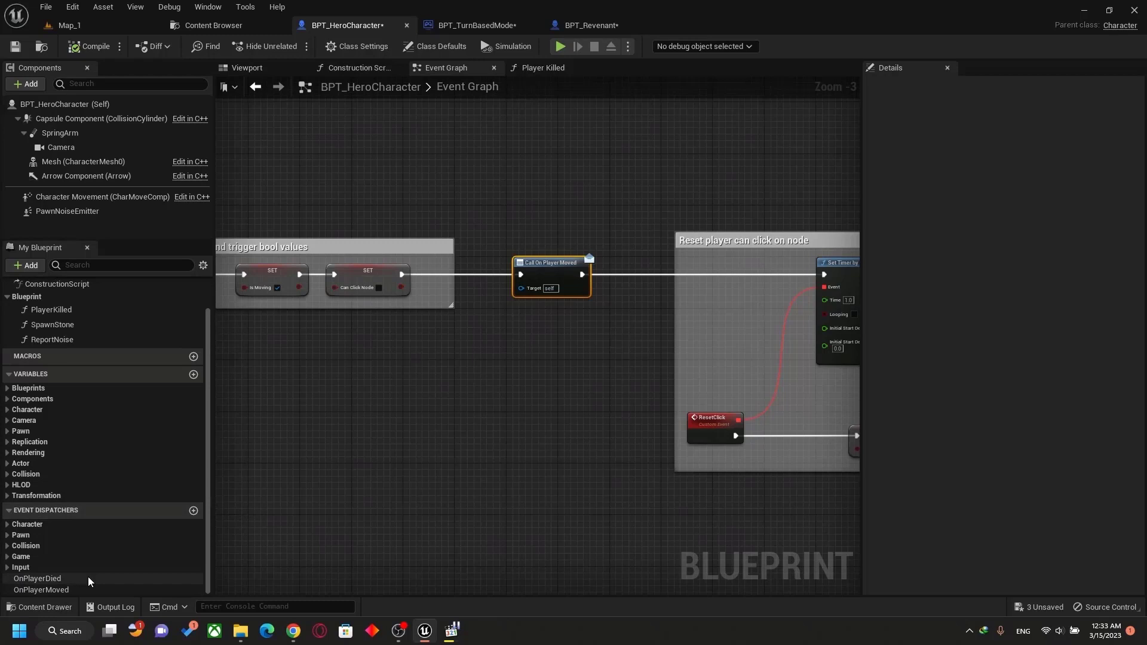
drag(41, 589, 478, 427)
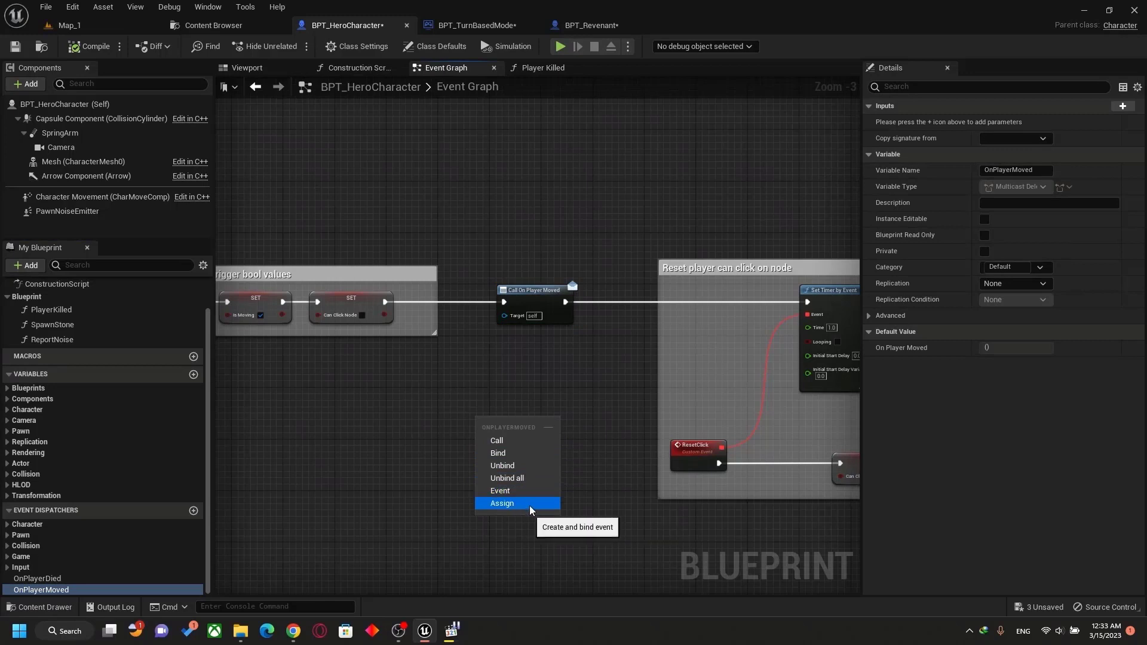
click(506, 380)
scroll(497, 396, up, 2)
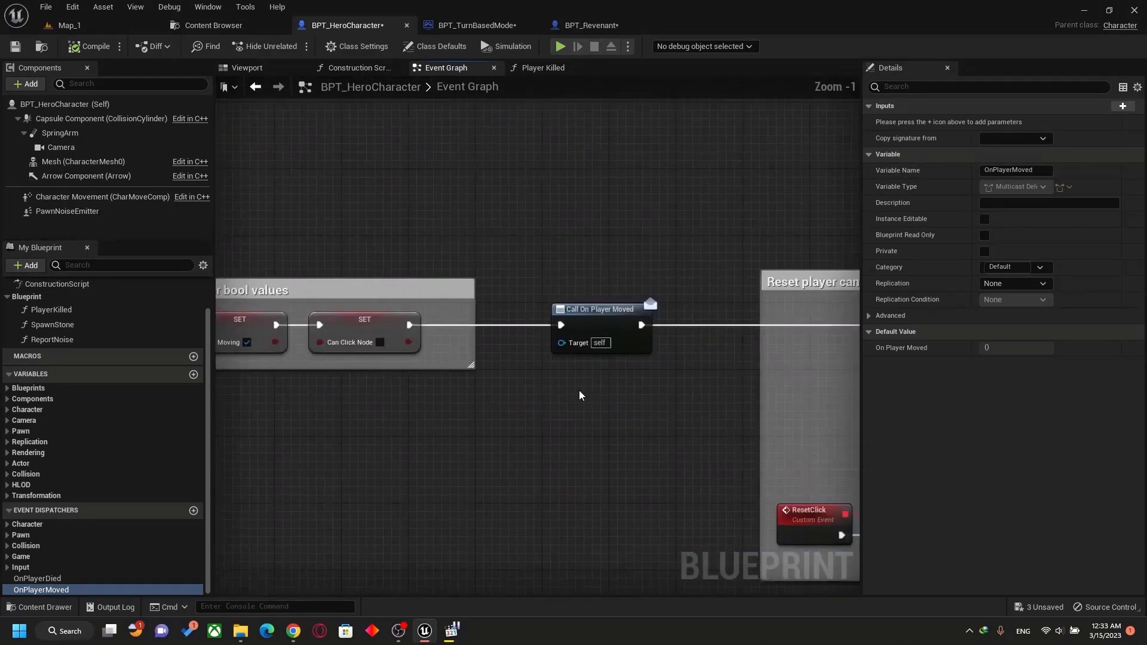